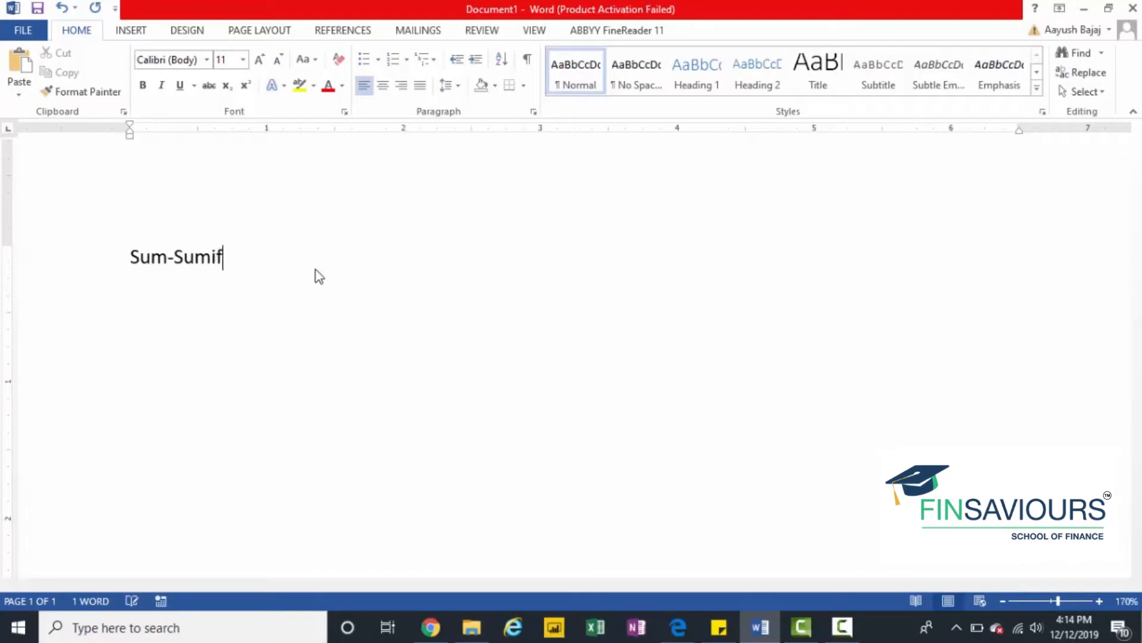
- Extend the "Sum-Sumif" text in the document with "-Sumifs"
text(-Sumifs)
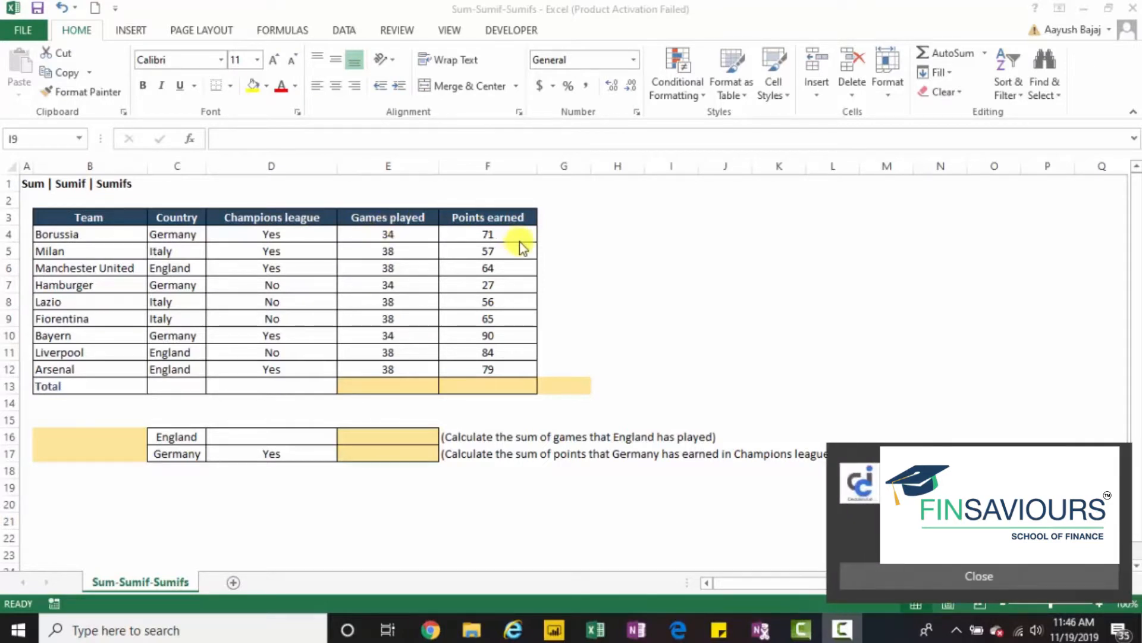
- Dismiss the pop-up notification in the Excel workbook and select cell E13, the Games played total
click(1125, 458)
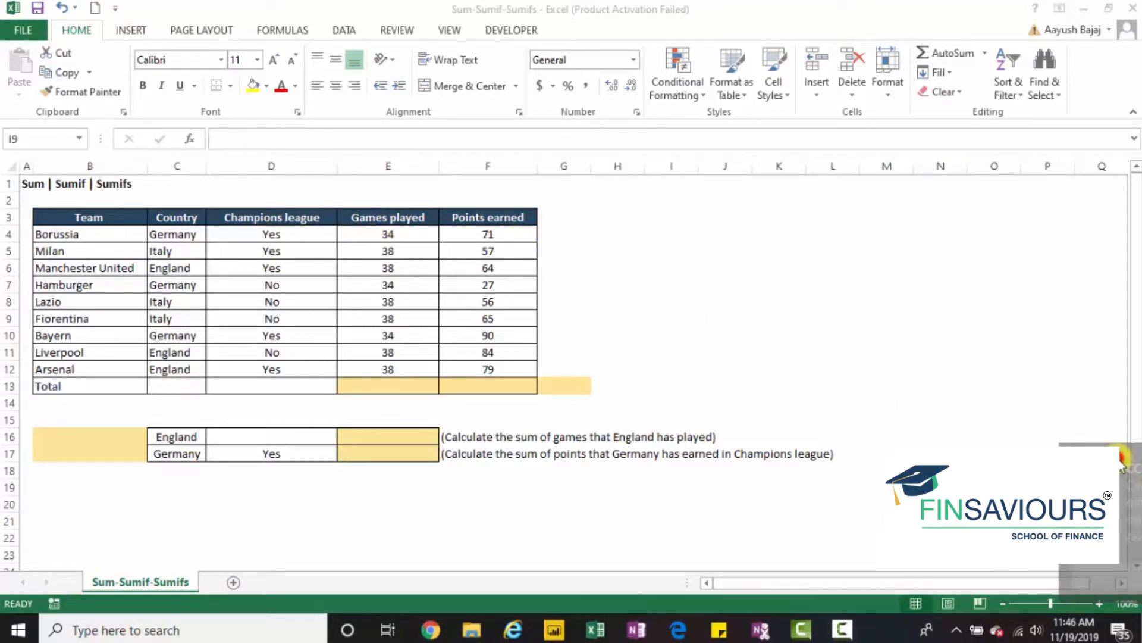
click(593, 314)
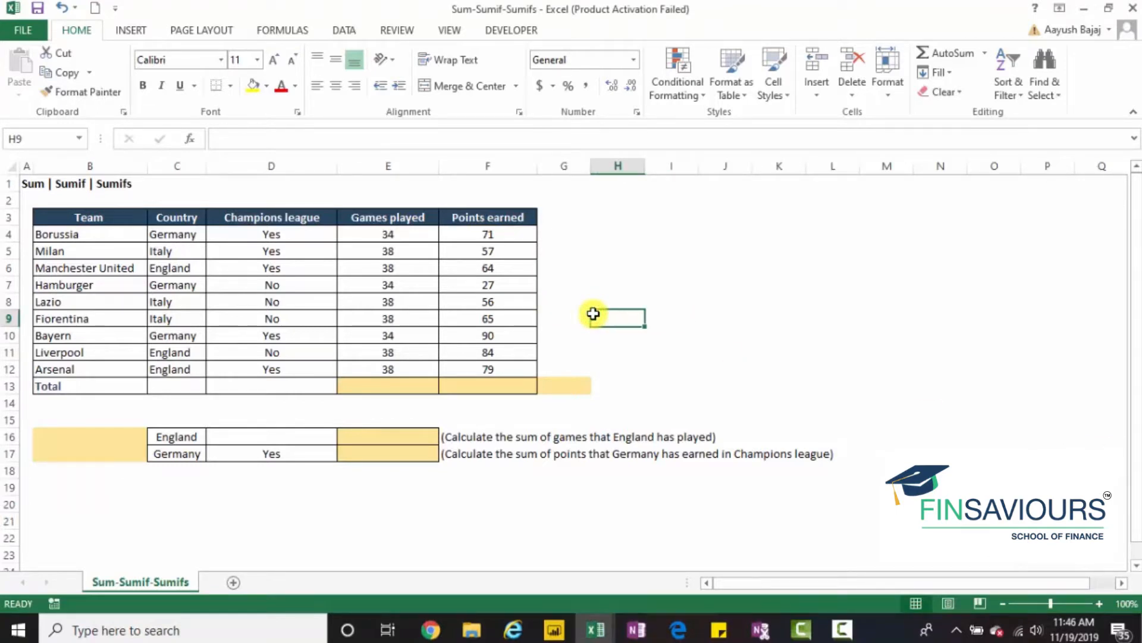
click(285, 420)
click(347, 392)
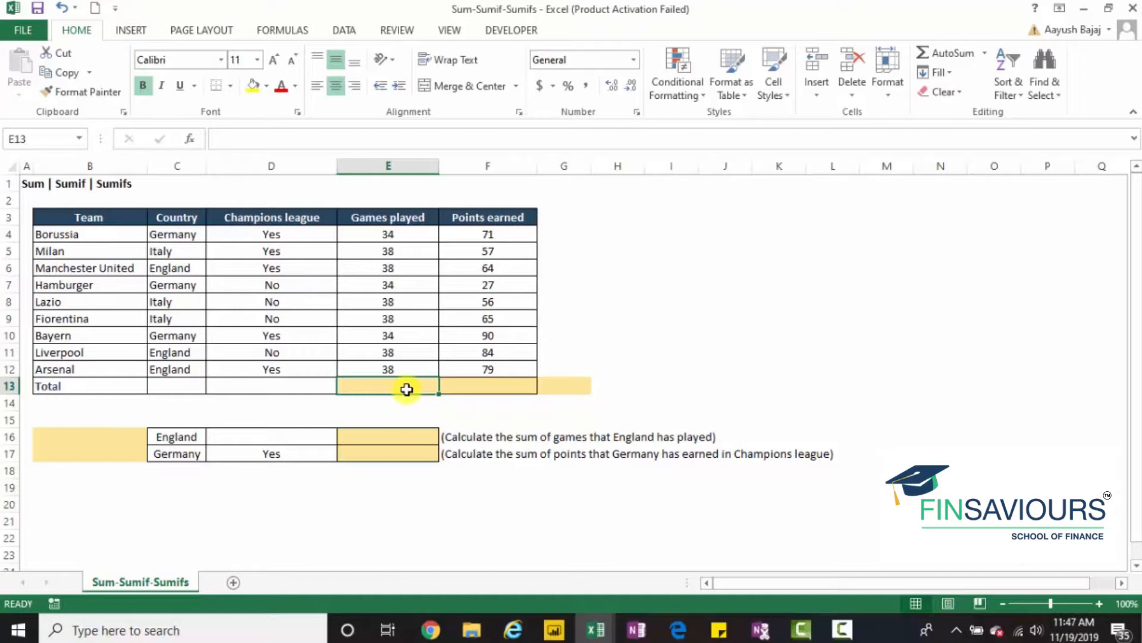
text(=sum)
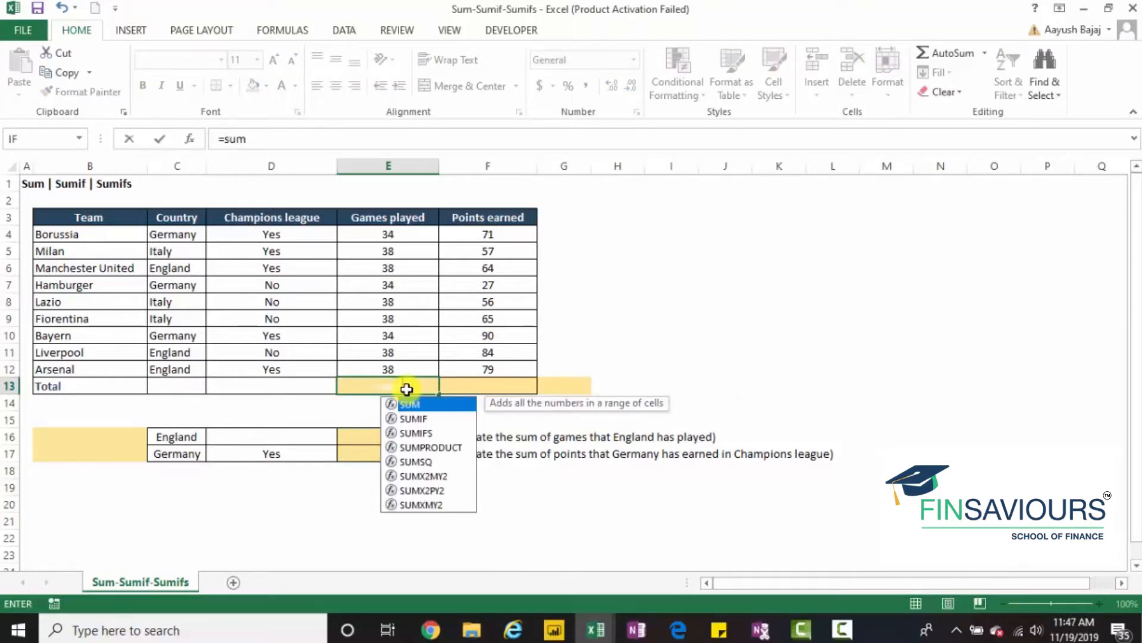
key(Escape)
key(Escape)
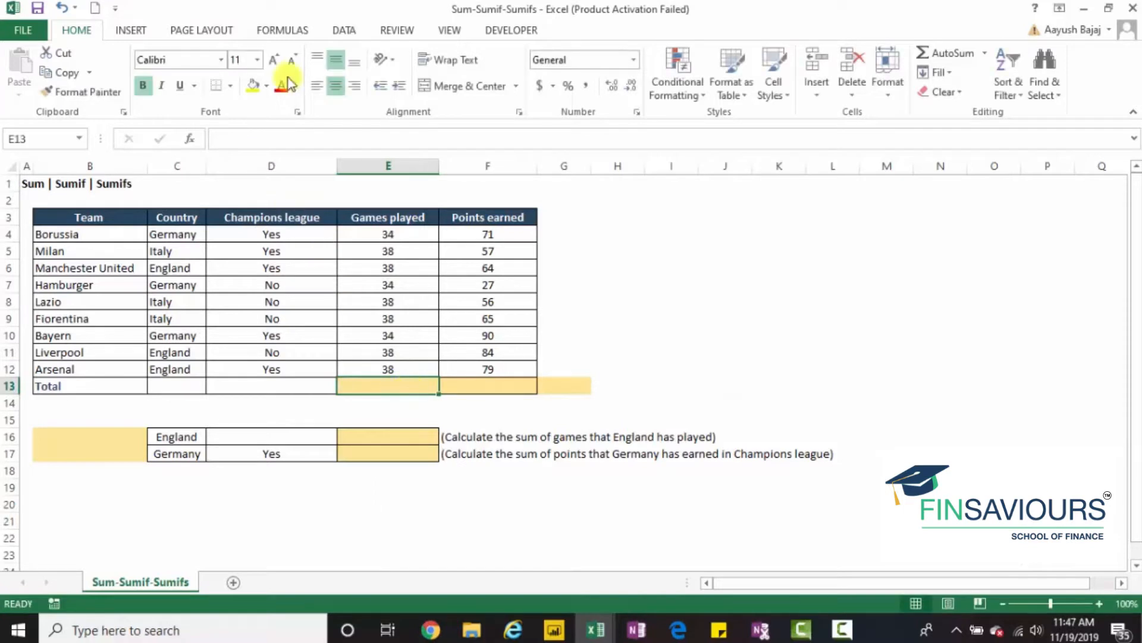
- Set the font color of cell E13 to Automatic
click(296, 86)
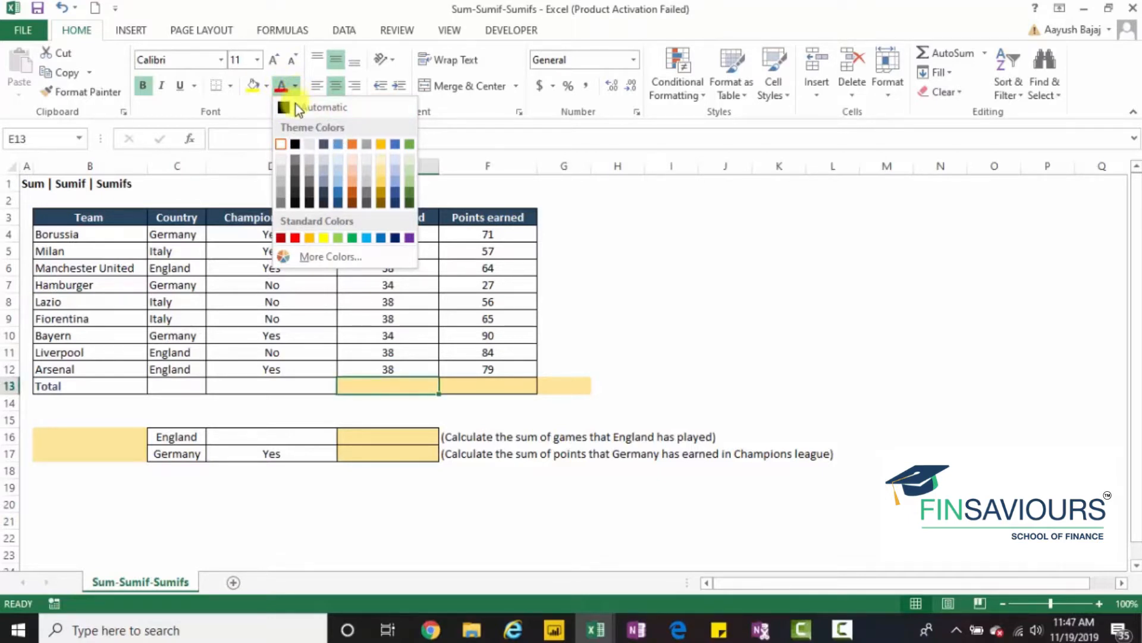
click(293, 109)
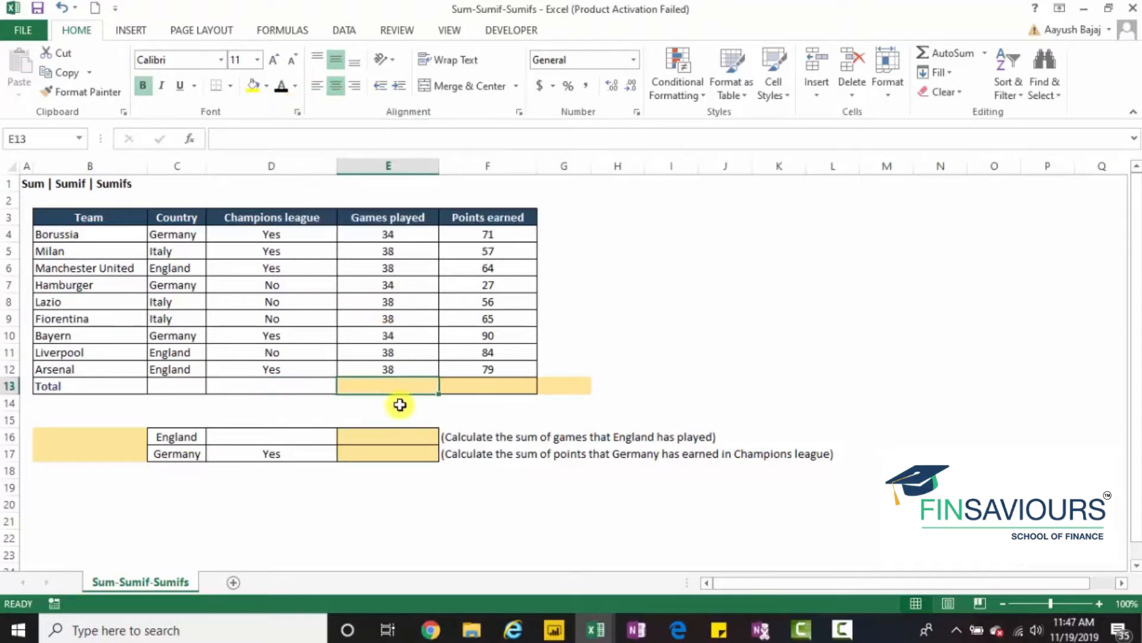
- Total the Games played column in cell E13 with the formula =SUM(E4:E12)
text(=sum)
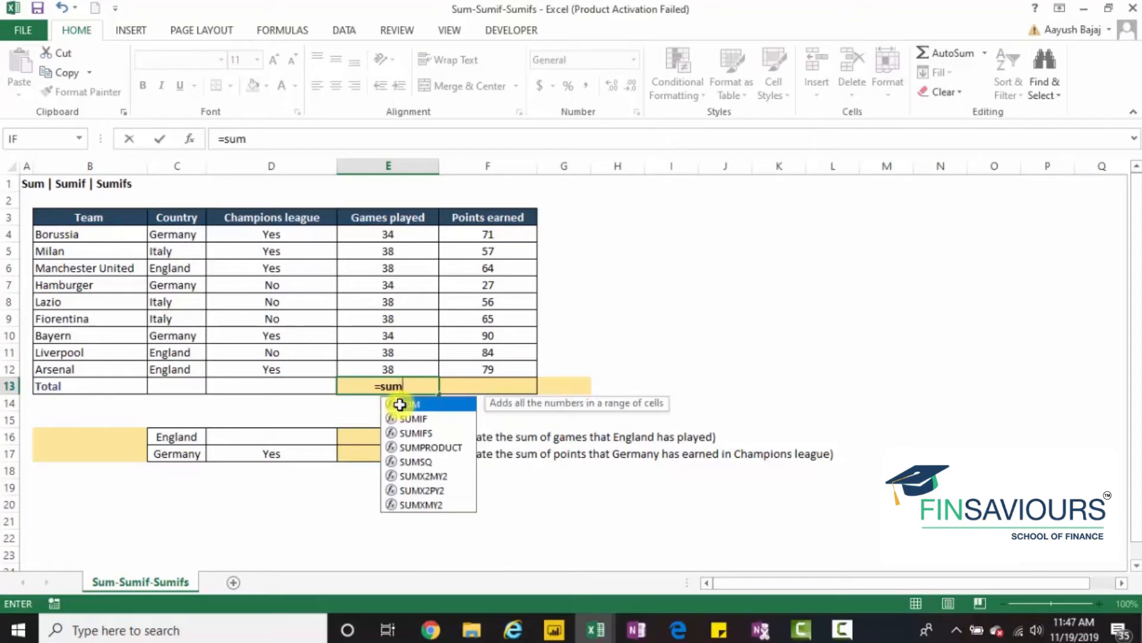
double_click(399, 404)
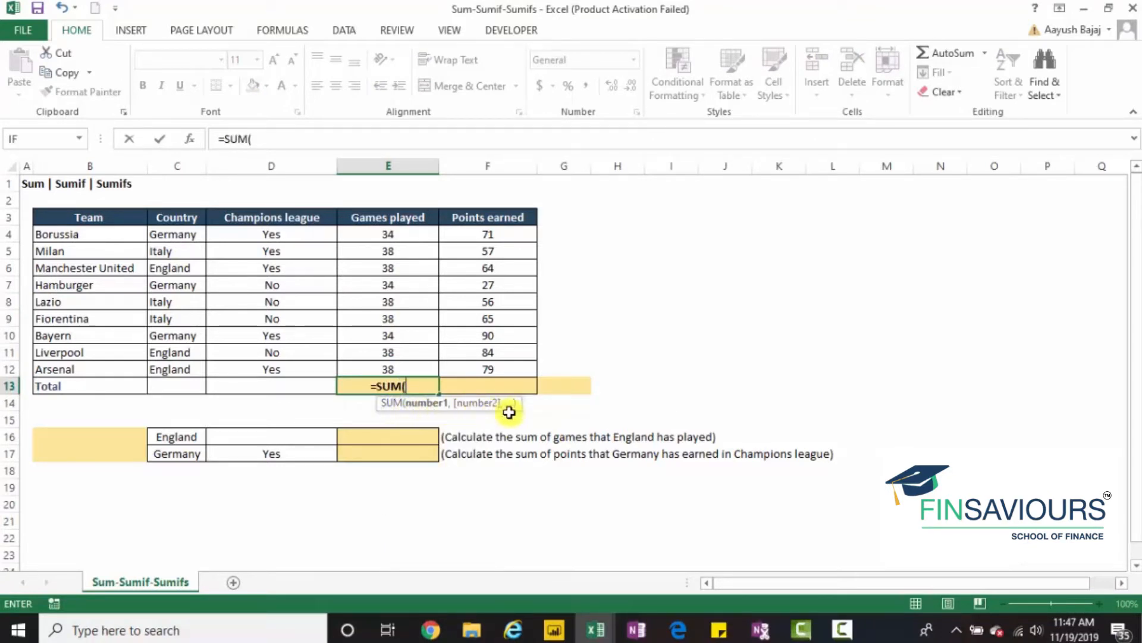
drag(426, 235, 388, 365)
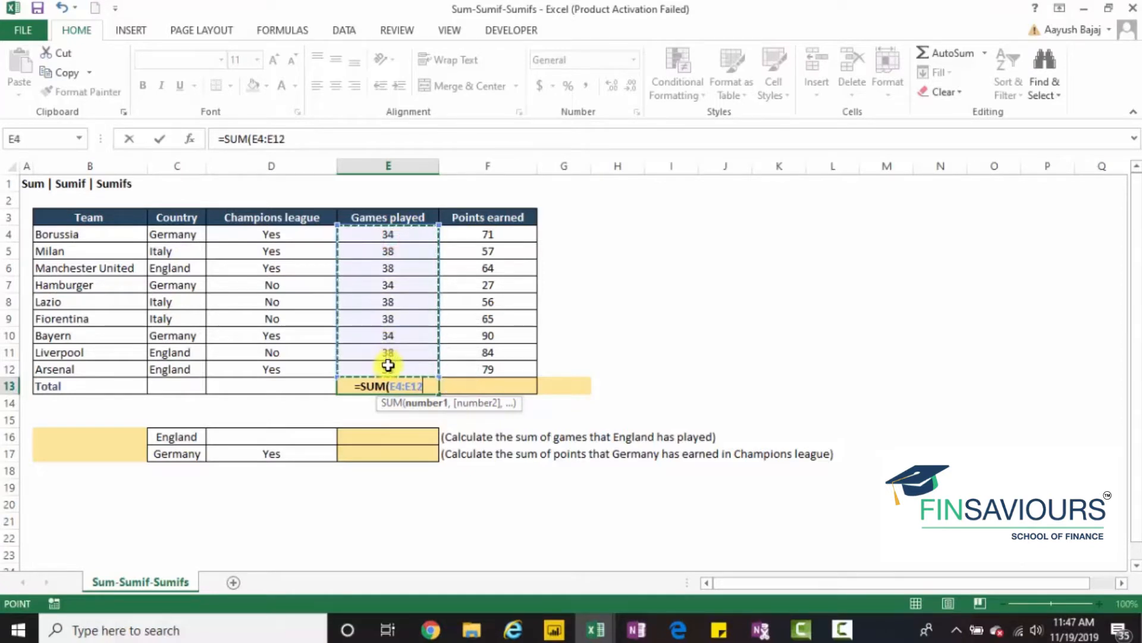
text())
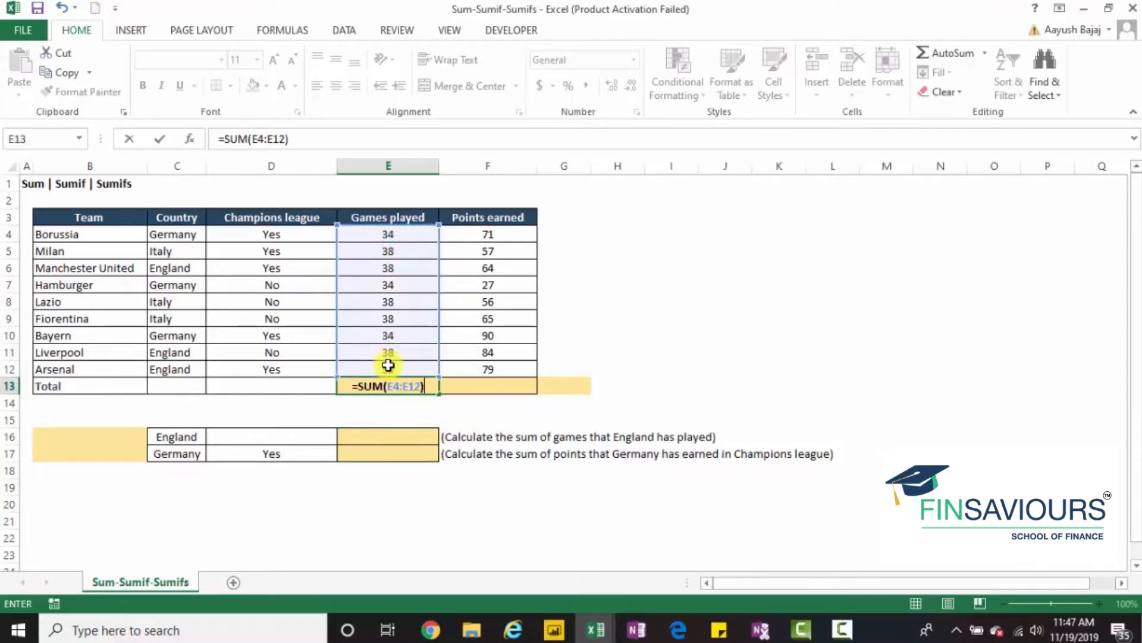
key(Return)
key(Up)
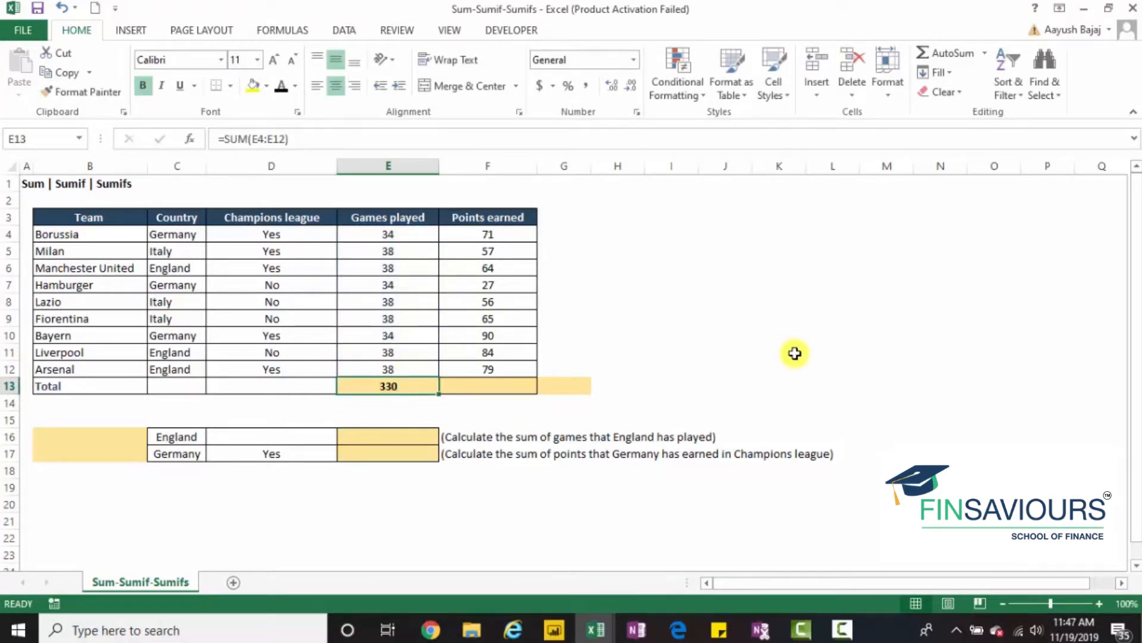
key(Right)
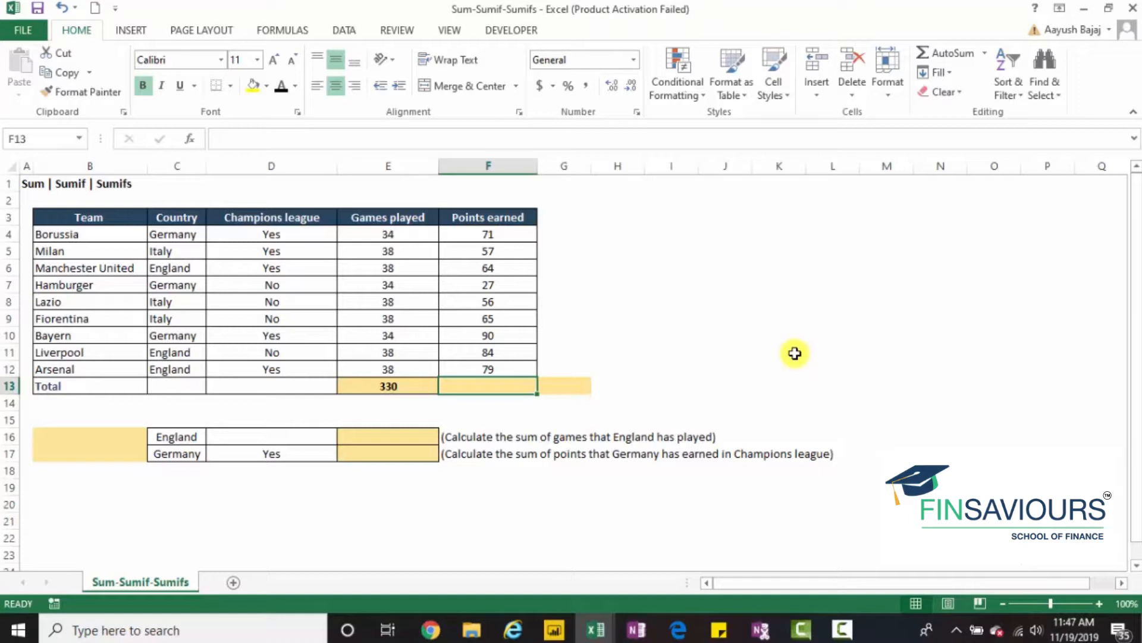
text(=SUM()
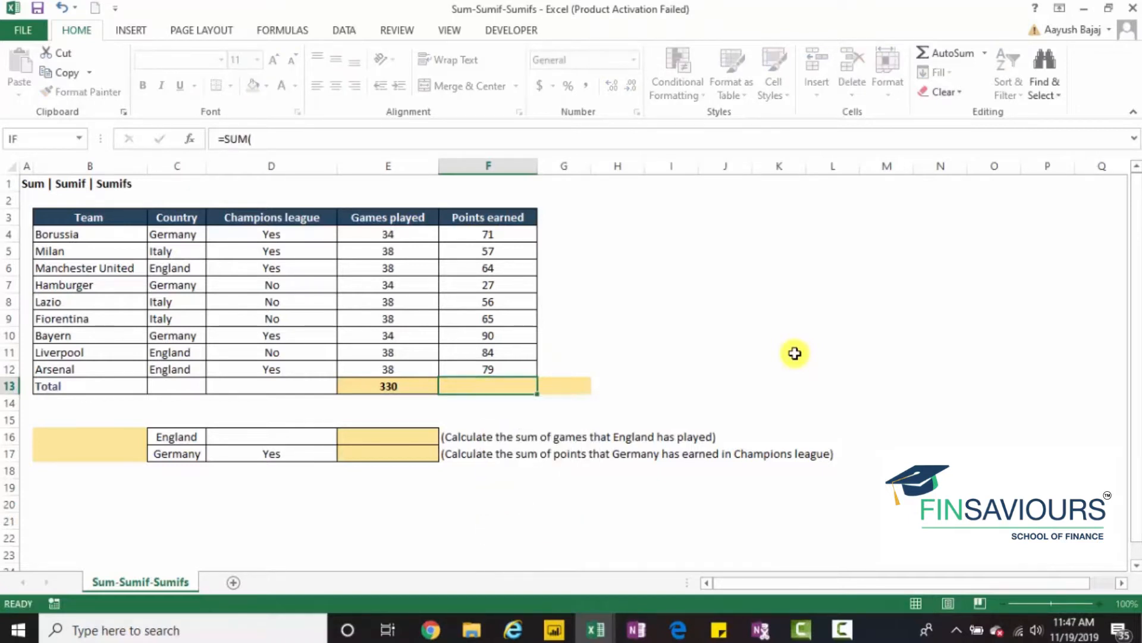
key(Escape)
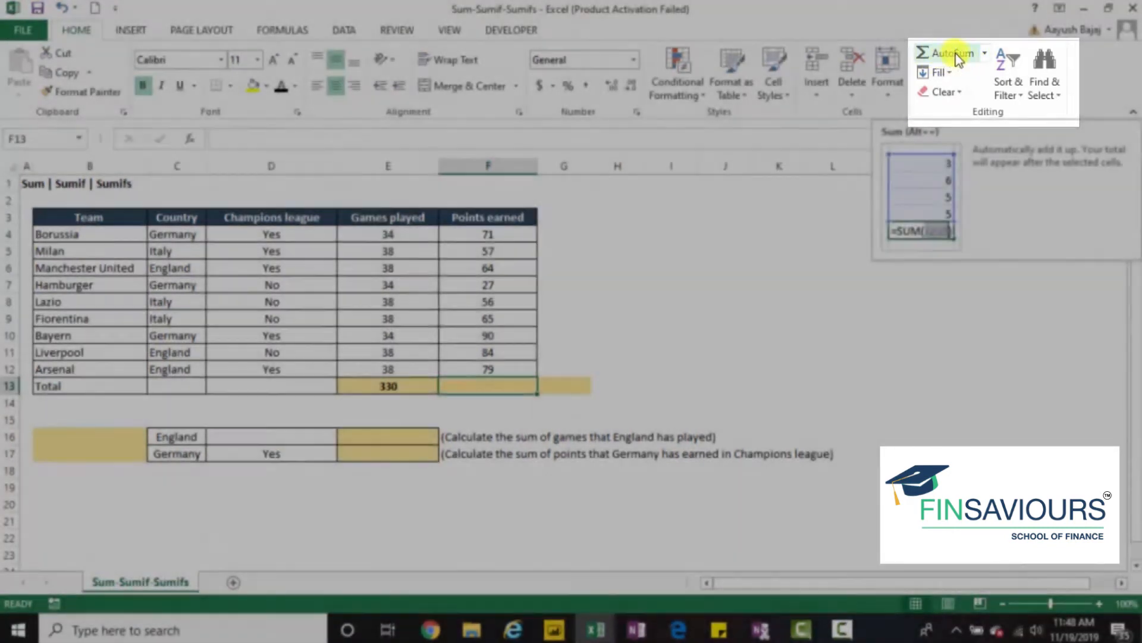
- Total the Points earned column in cell F13 with AutoSum and clear that cell again
click(955, 53)
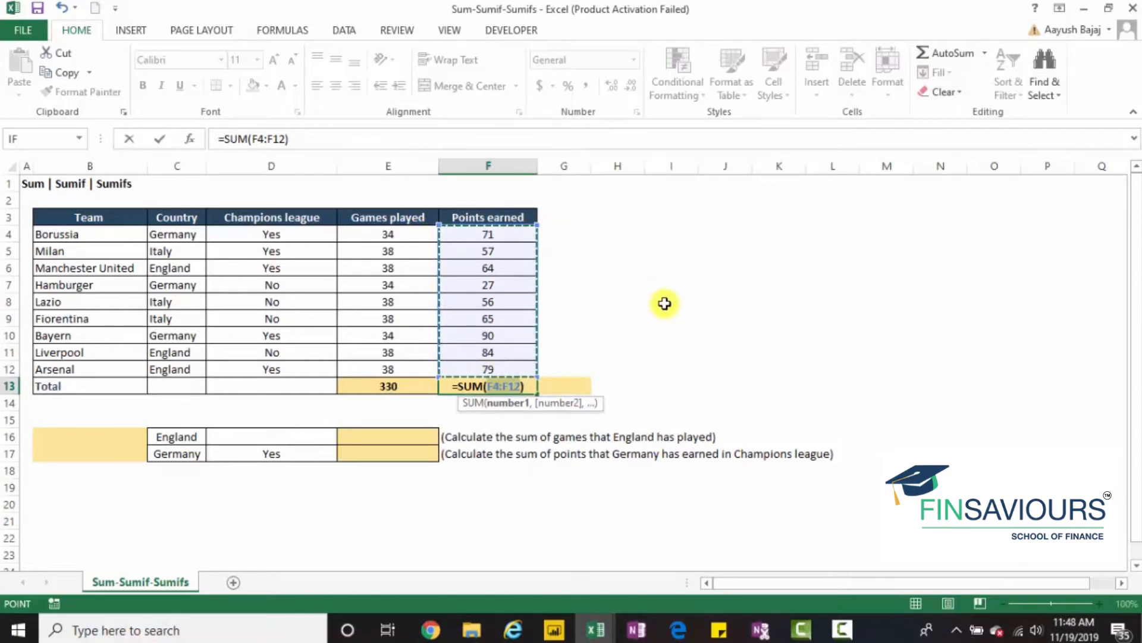
key(Return)
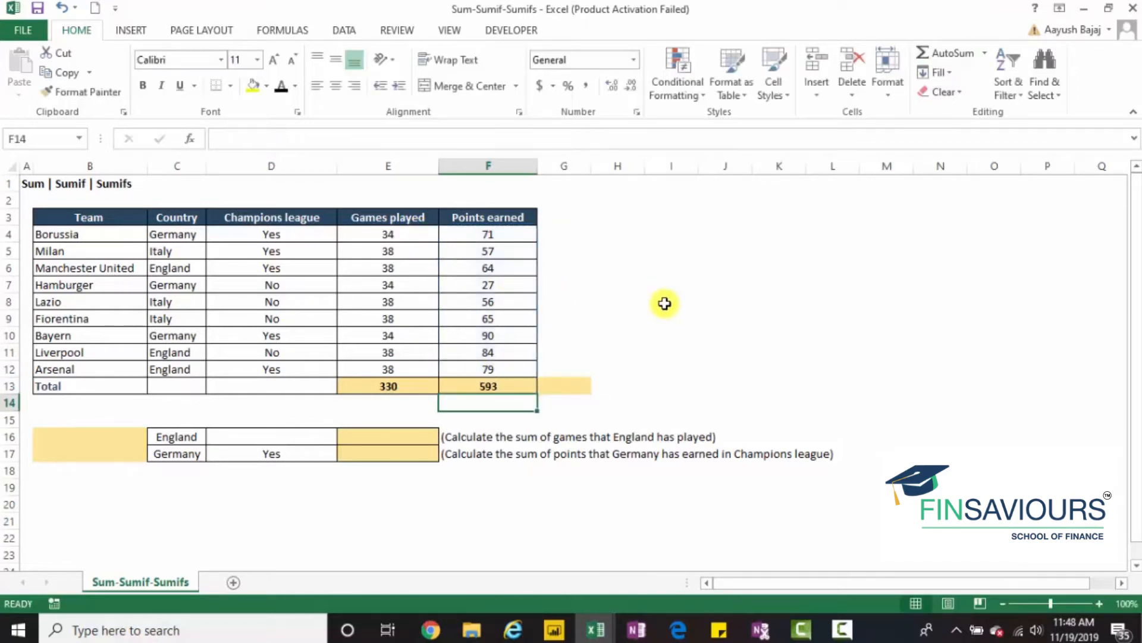
key(Up)
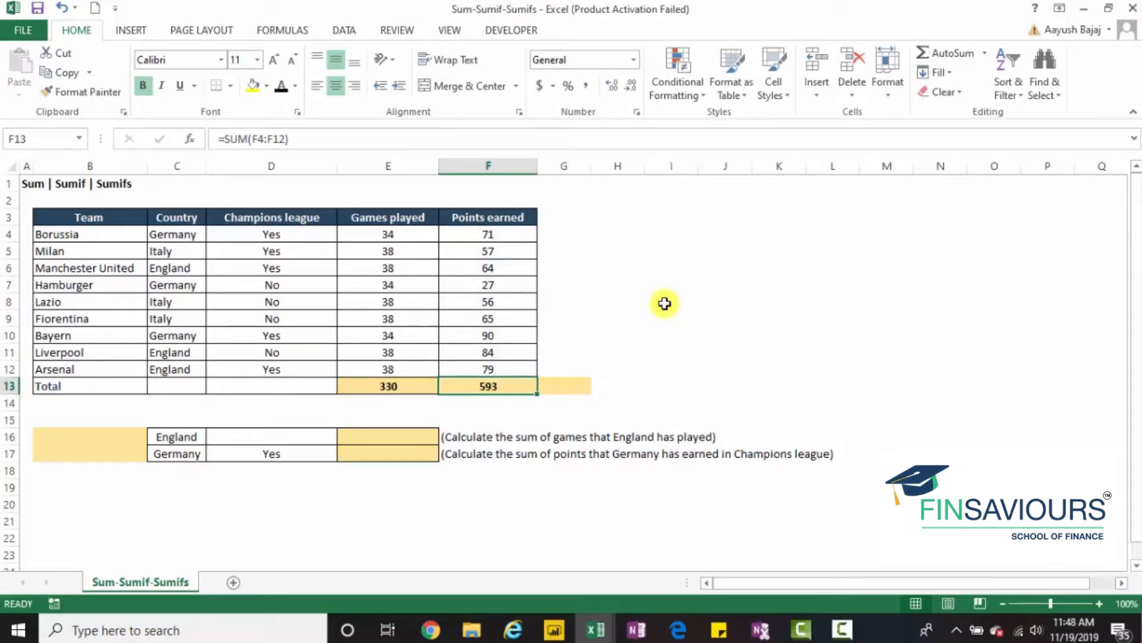
key(Delete)
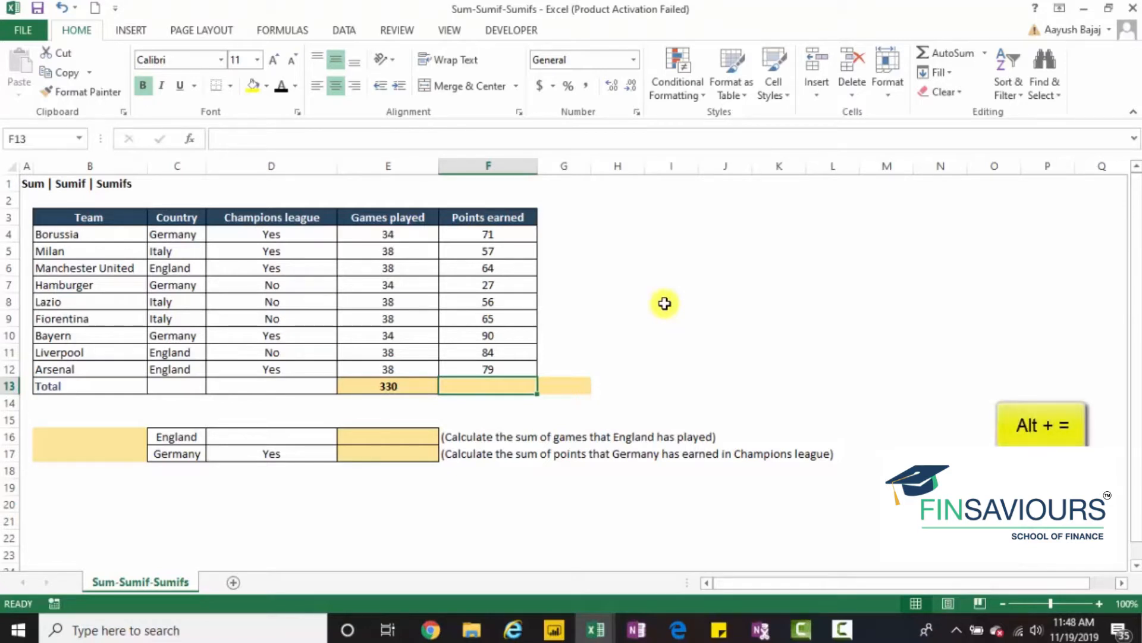
- Insert an automatic sum of the Points earned range F4:F12 in cell F13
key(alt+equal)
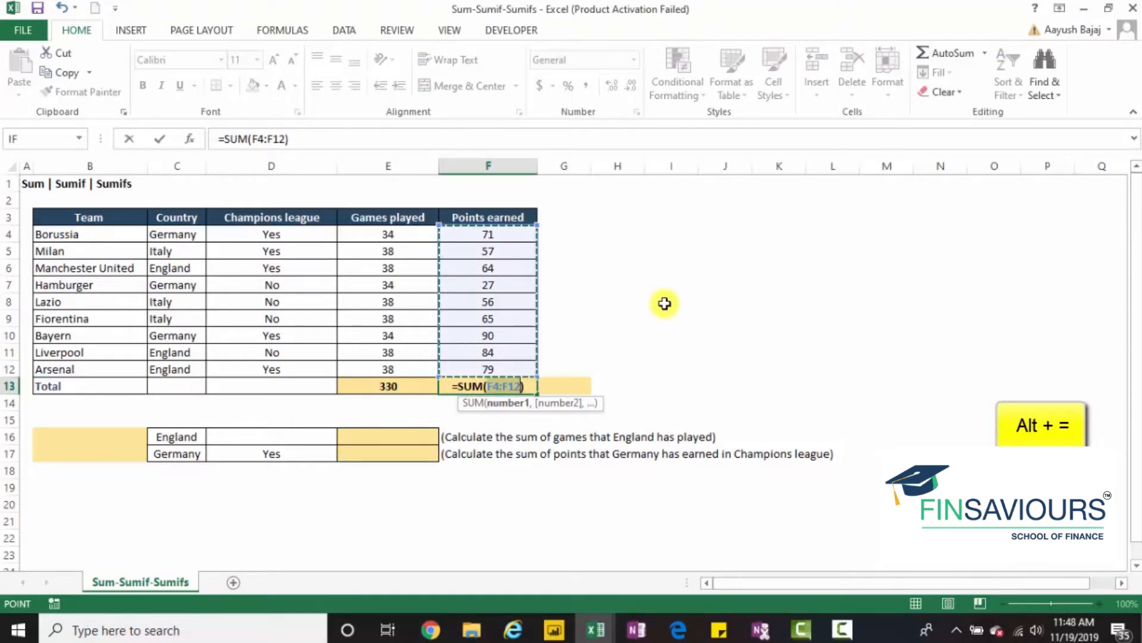
key(Escape)
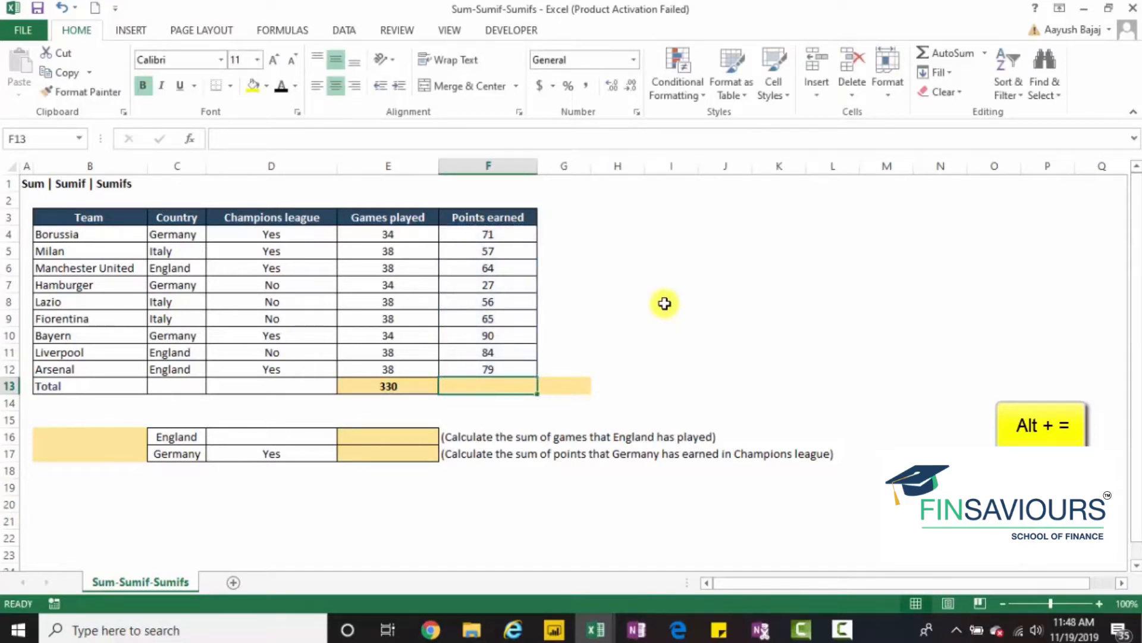
key(alt+equal)
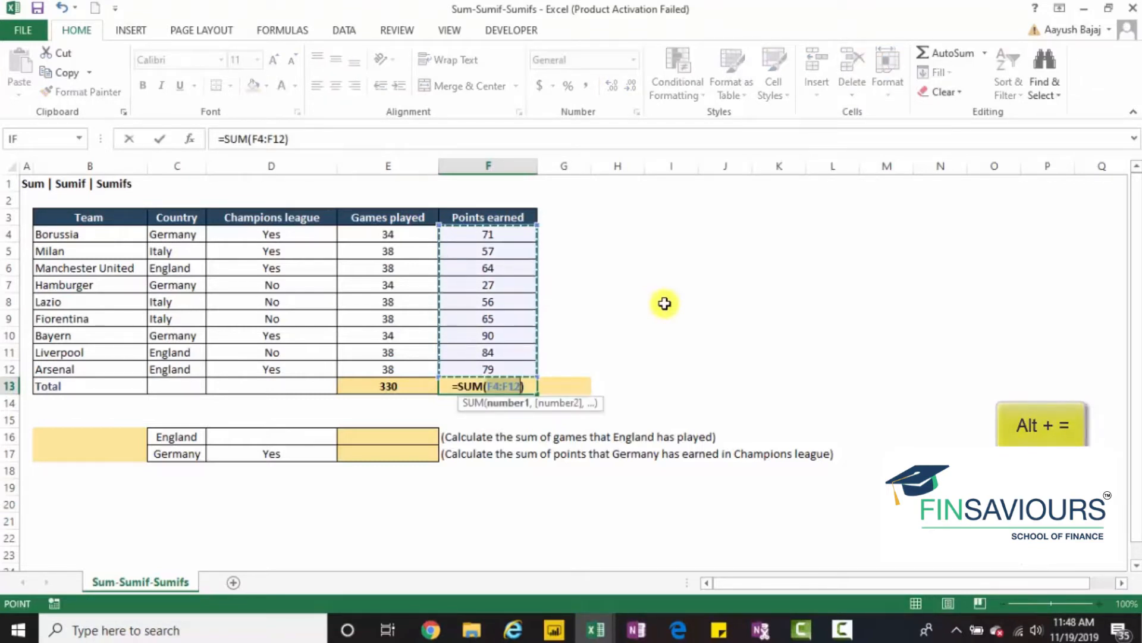
key(Return)
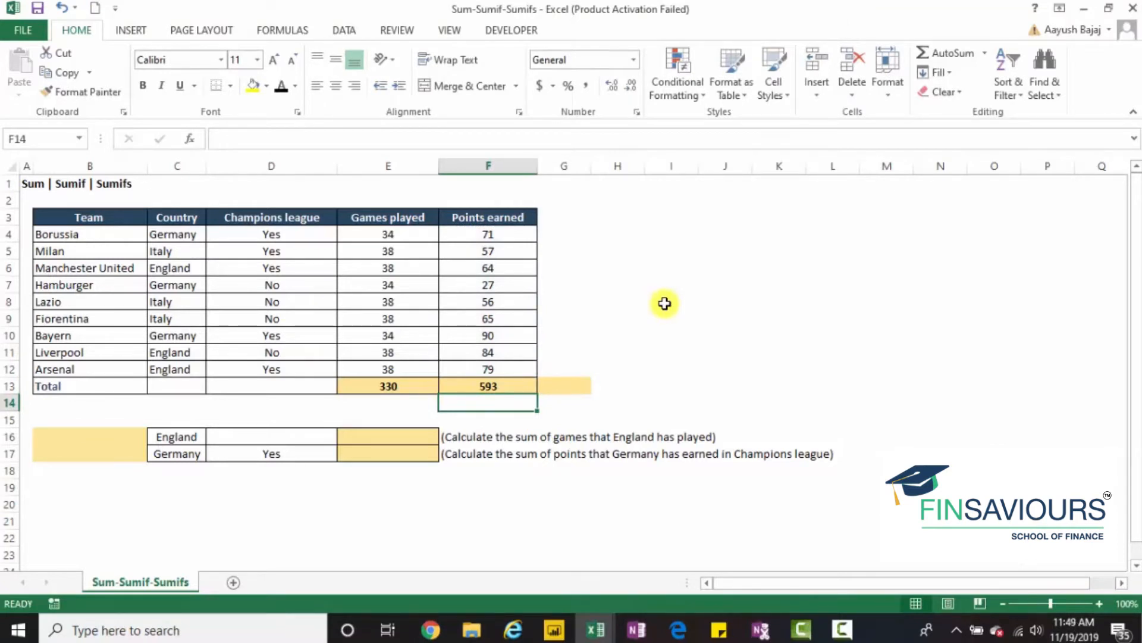
- Label the totals row by entering "sum" in cell G13
key(Up)
key(Right)
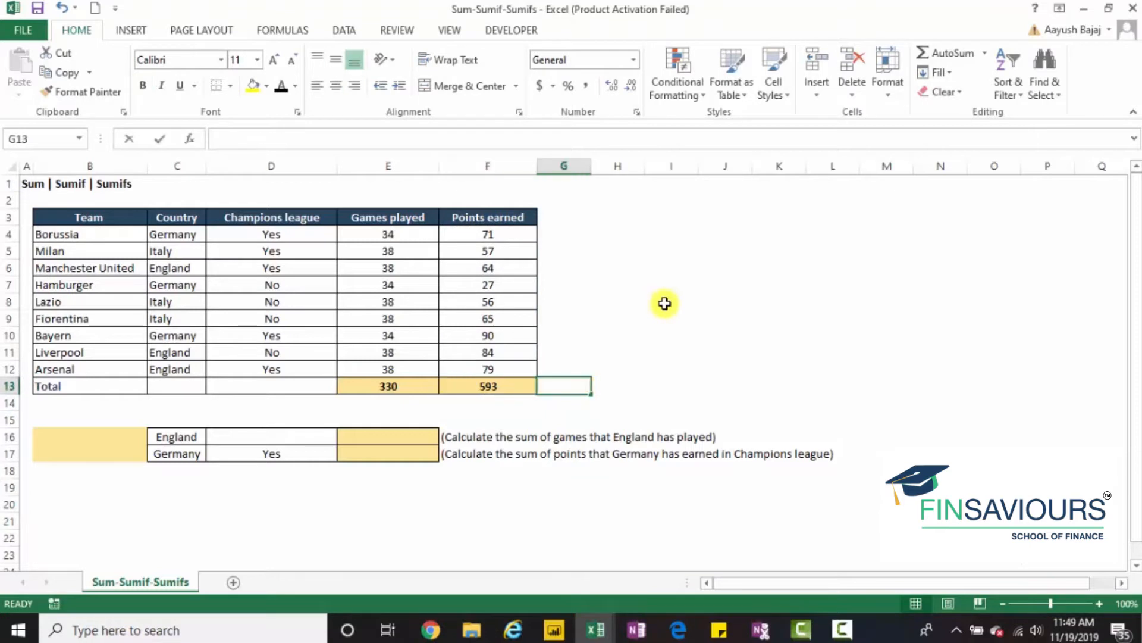
text(sum)
key(Return)
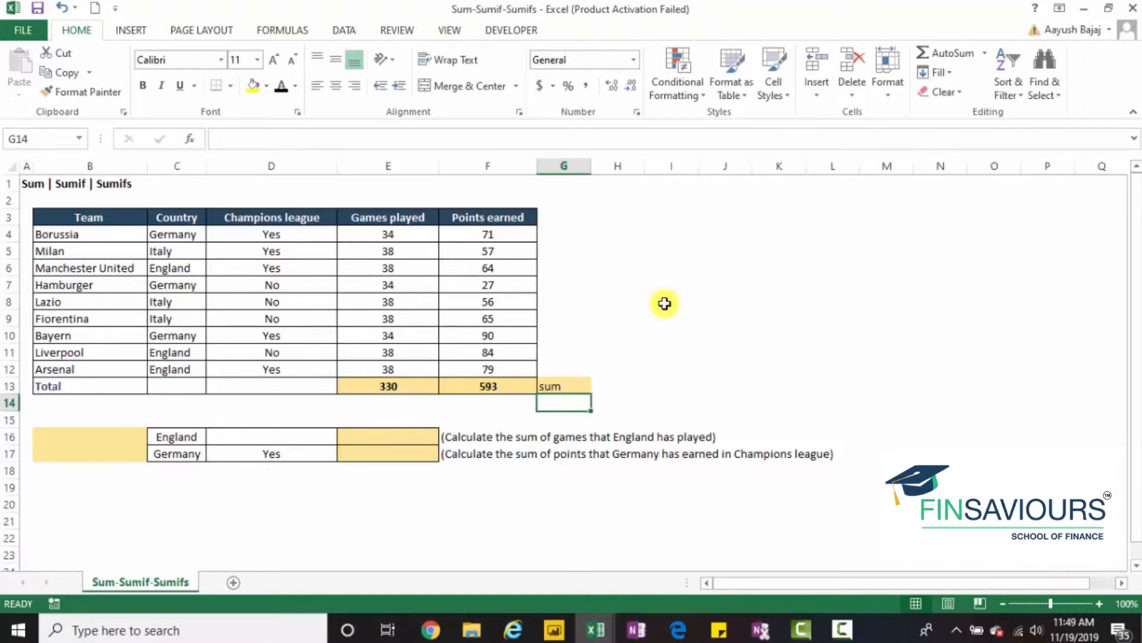
key(Left)
key(Left)
key(Left)
key(Left)
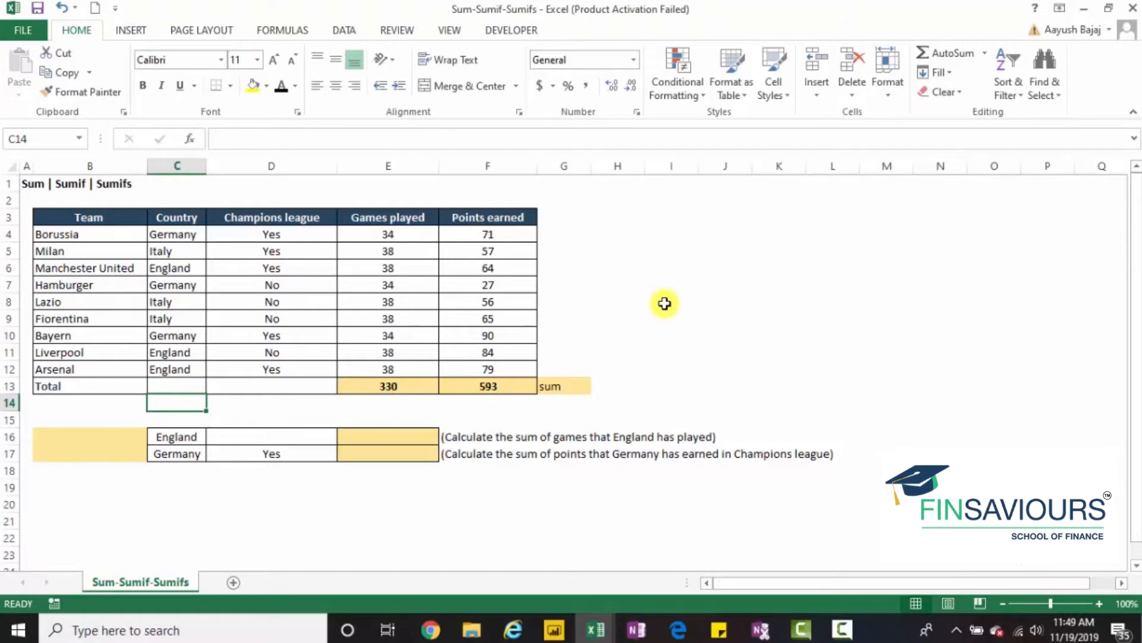
key(Right)
key(Right)
key(Right)
key(Down)
key(Down)
key(Right)
key(Left)
key(Left)
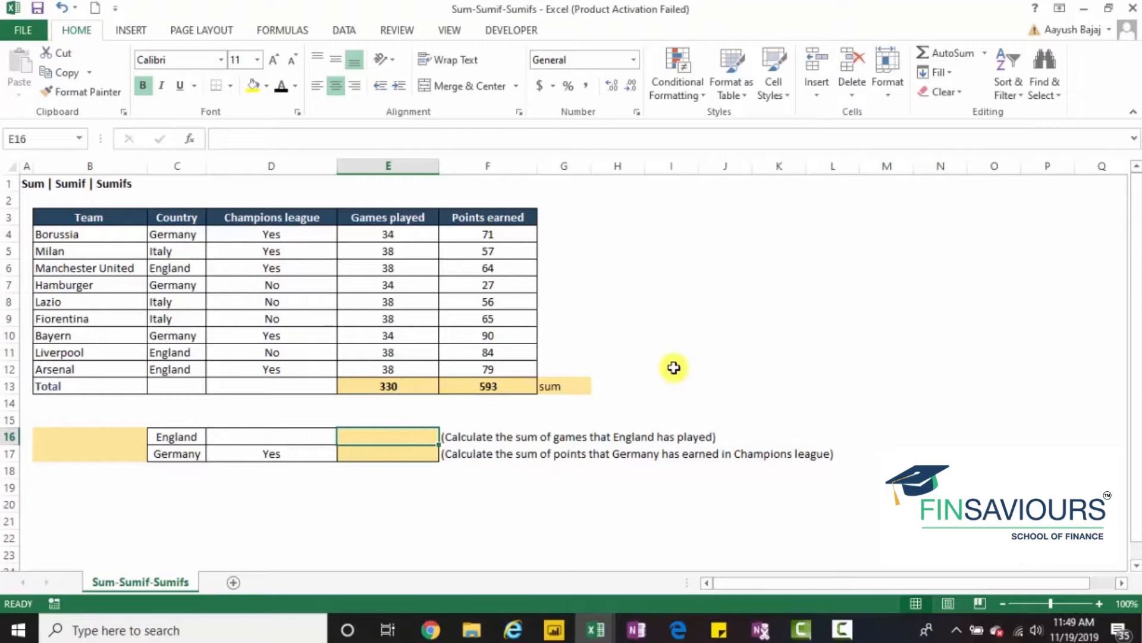
- Enter the label "Sumif" in cell B16 beside the England row
key(Left)
key(Left)
key(Left)
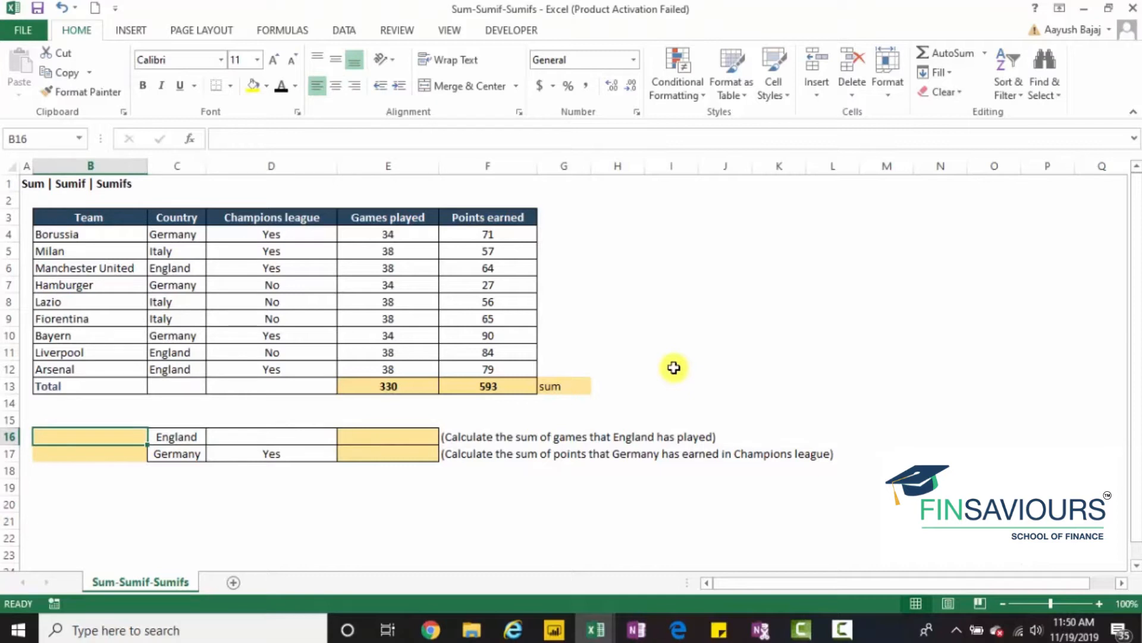
text(Sumif)
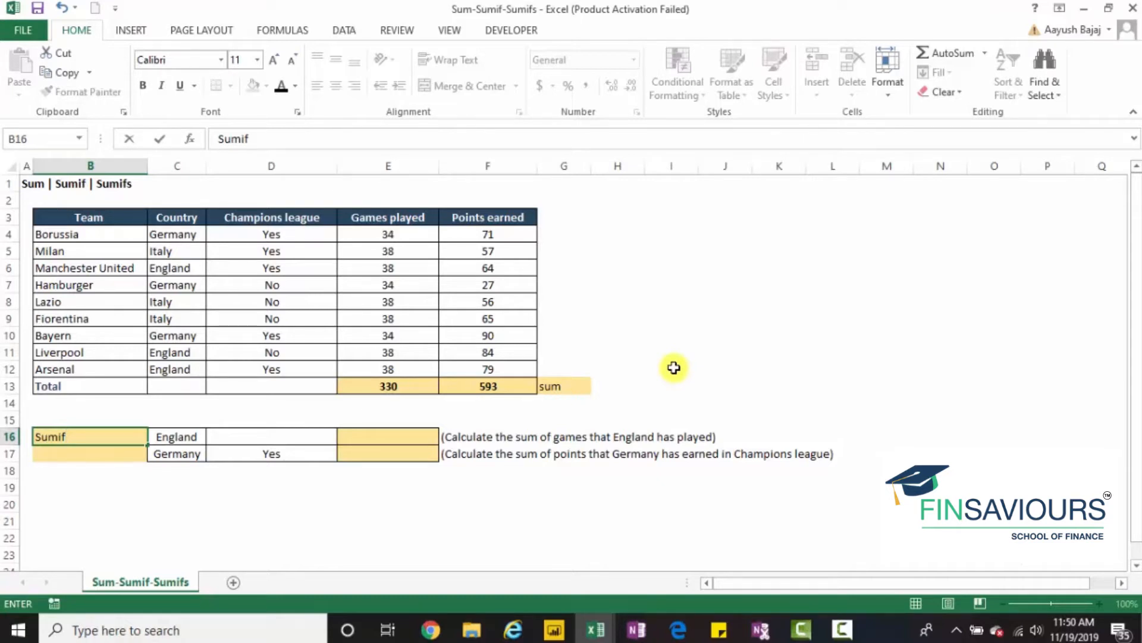
key(Return)
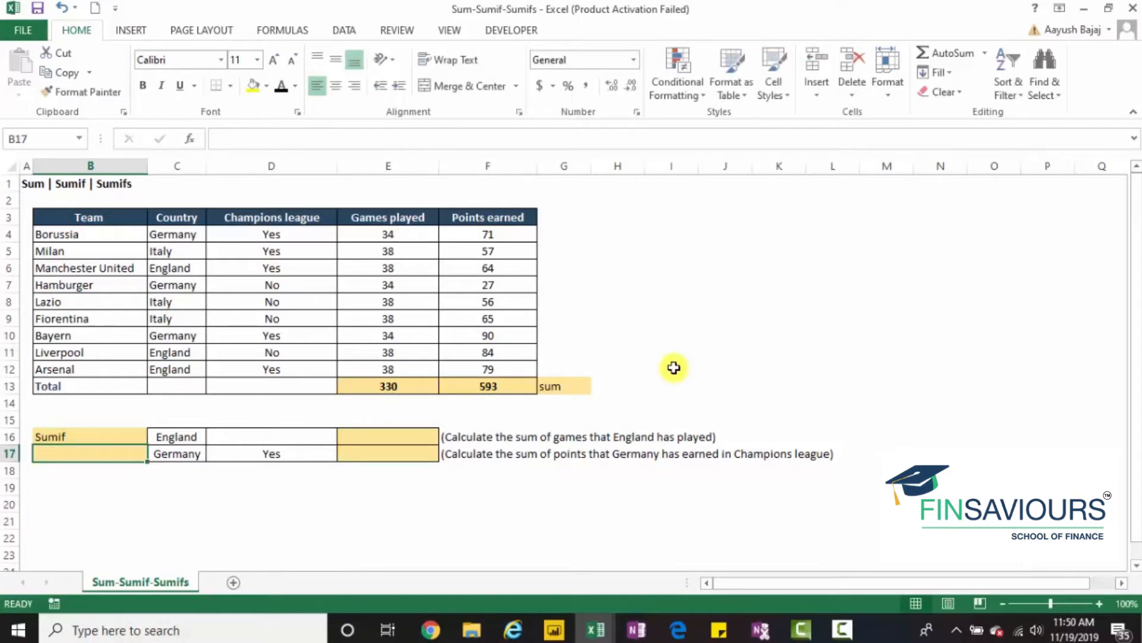
- Begin a SUMIF formula in cell E16 with the Country cells C4:C12 as the range argument
key(Up)
key(Right)
key(Right)
key(Right)
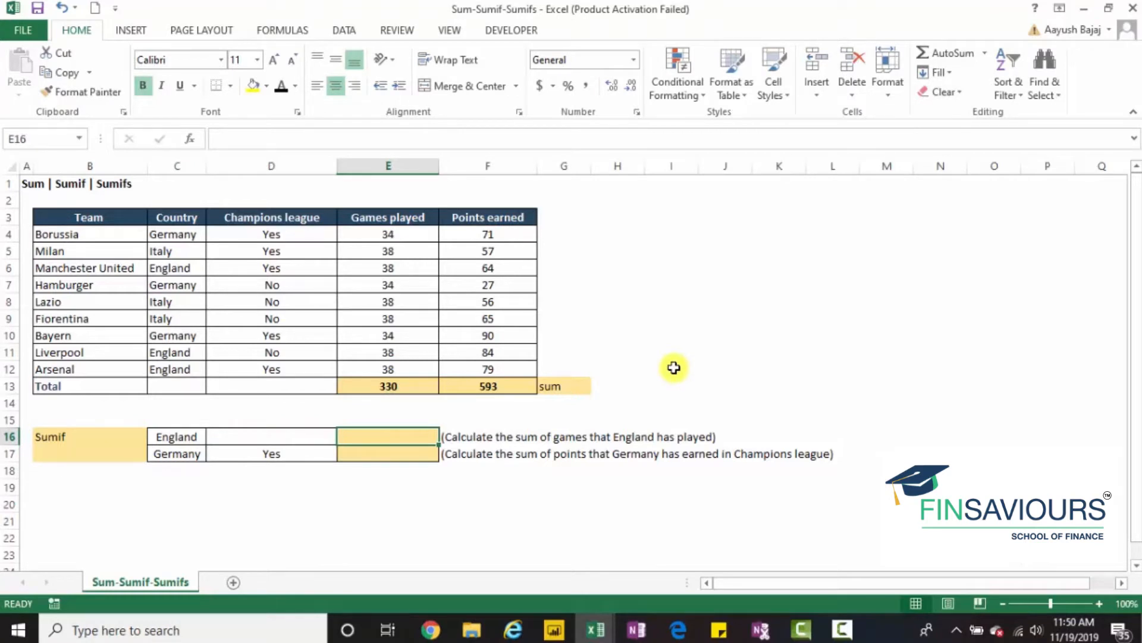
text(=)
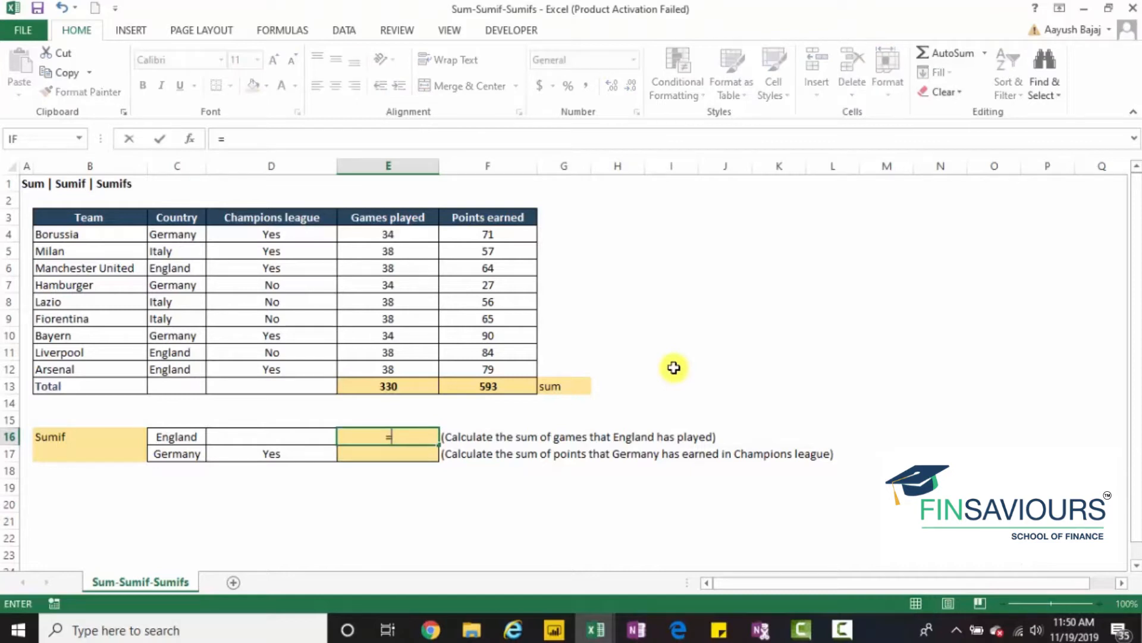
text(sum)
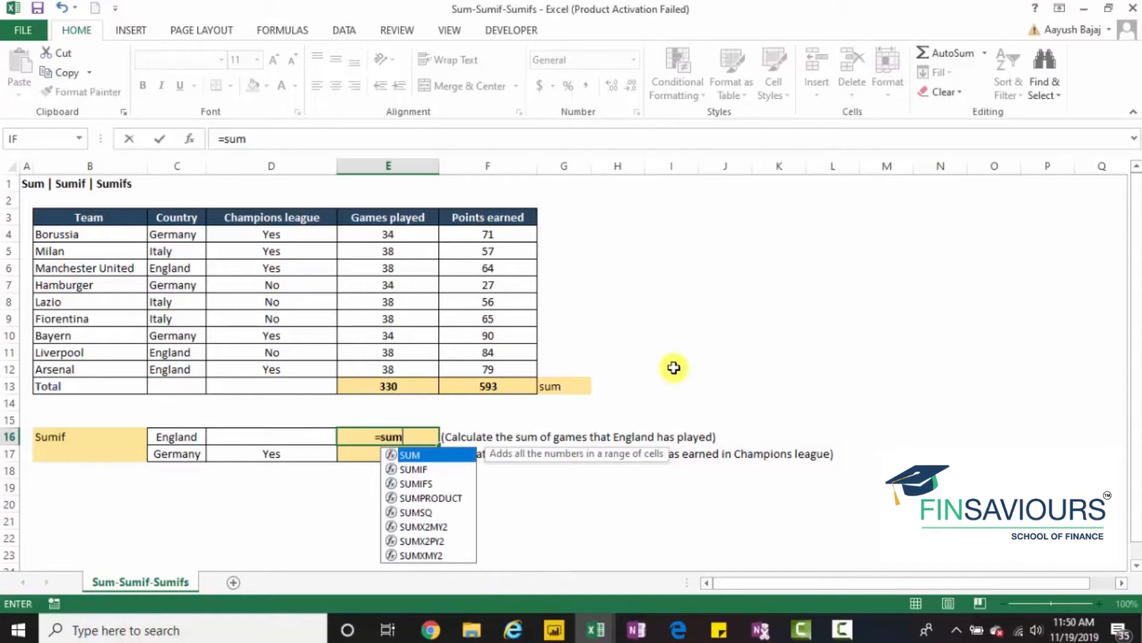
key(Down)
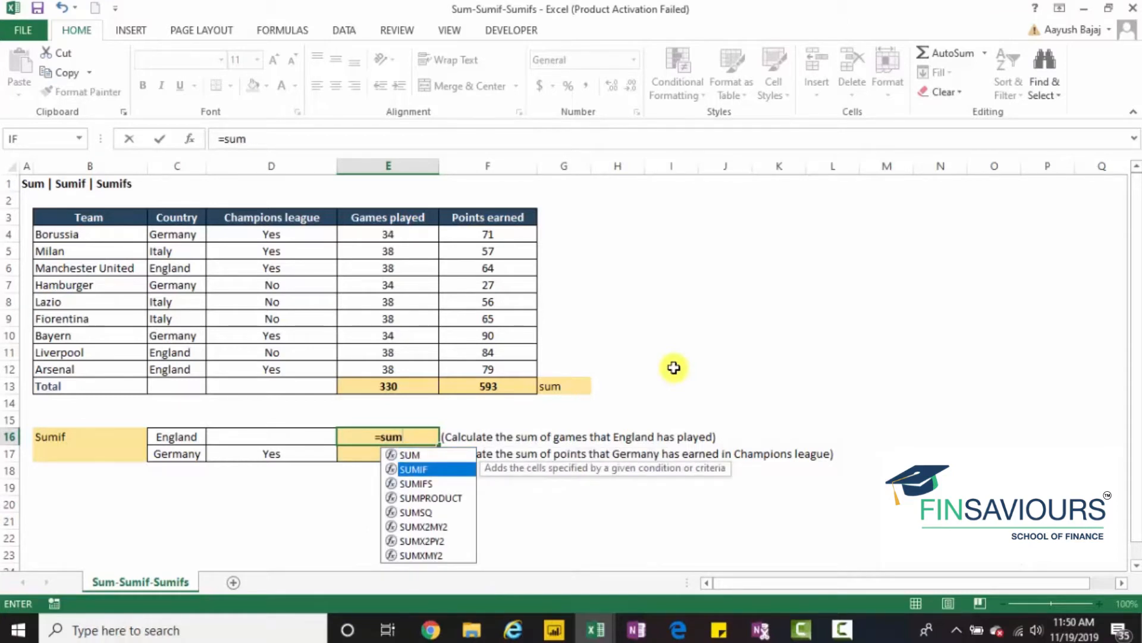
key(Tab)
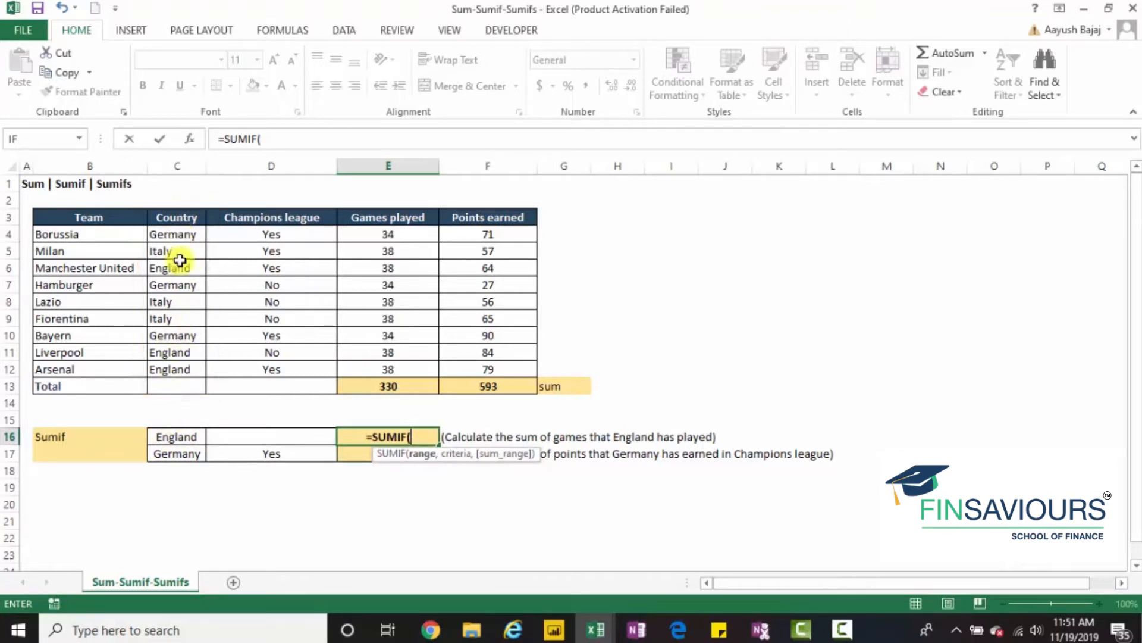
drag(186, 235, 180, 367)
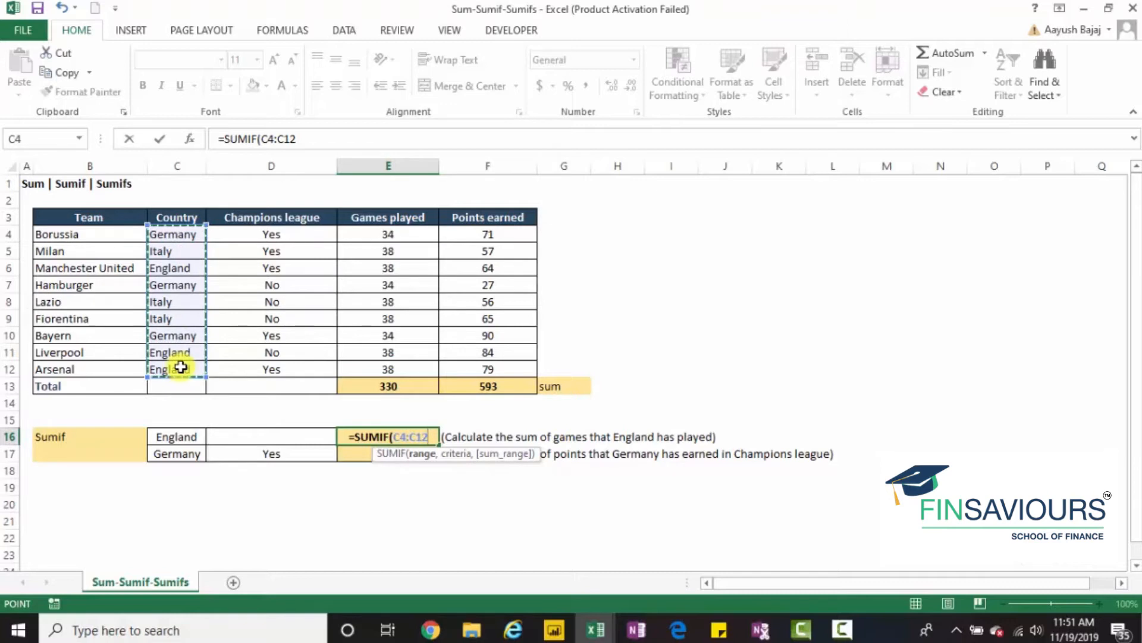
text(,)
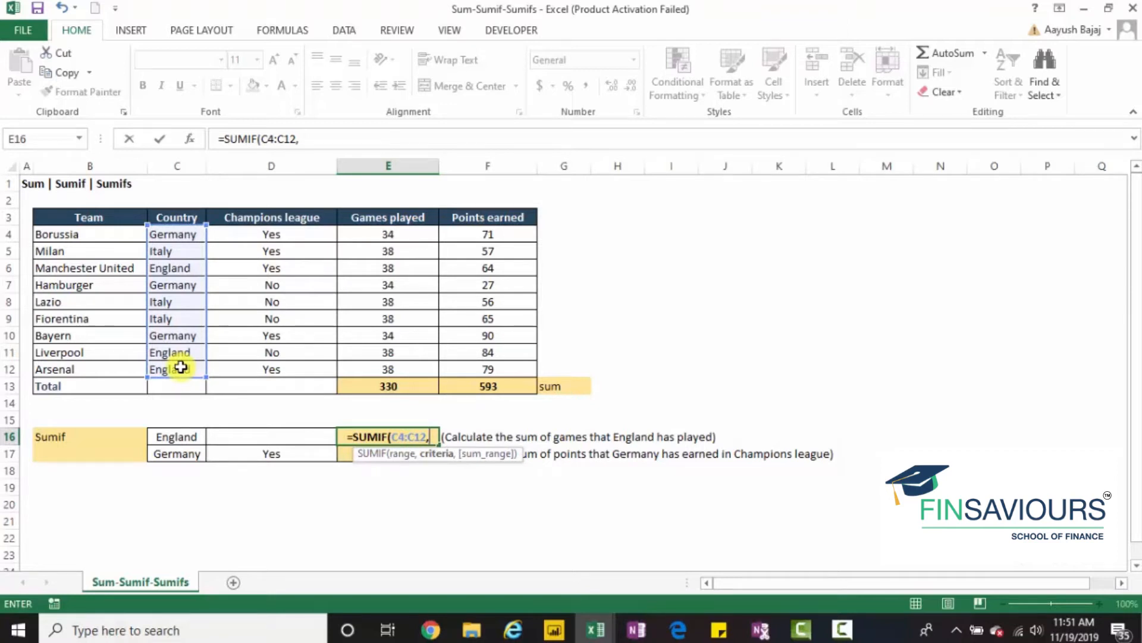
click(182, 436)
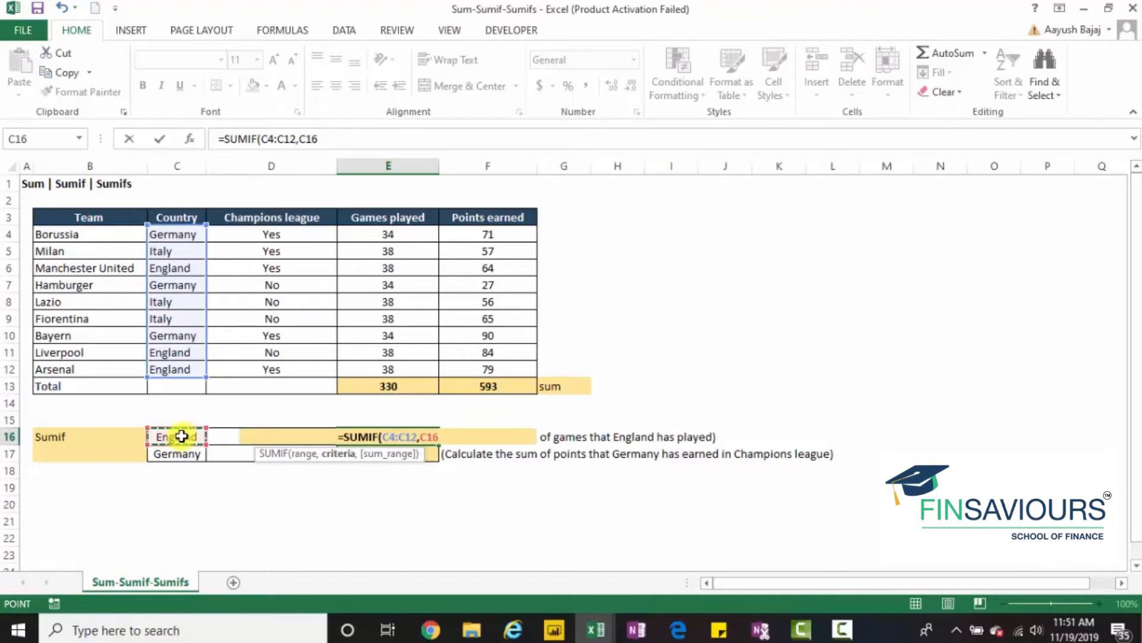
key(BackSpace)
key(BackSpace)
key(BackSpace)
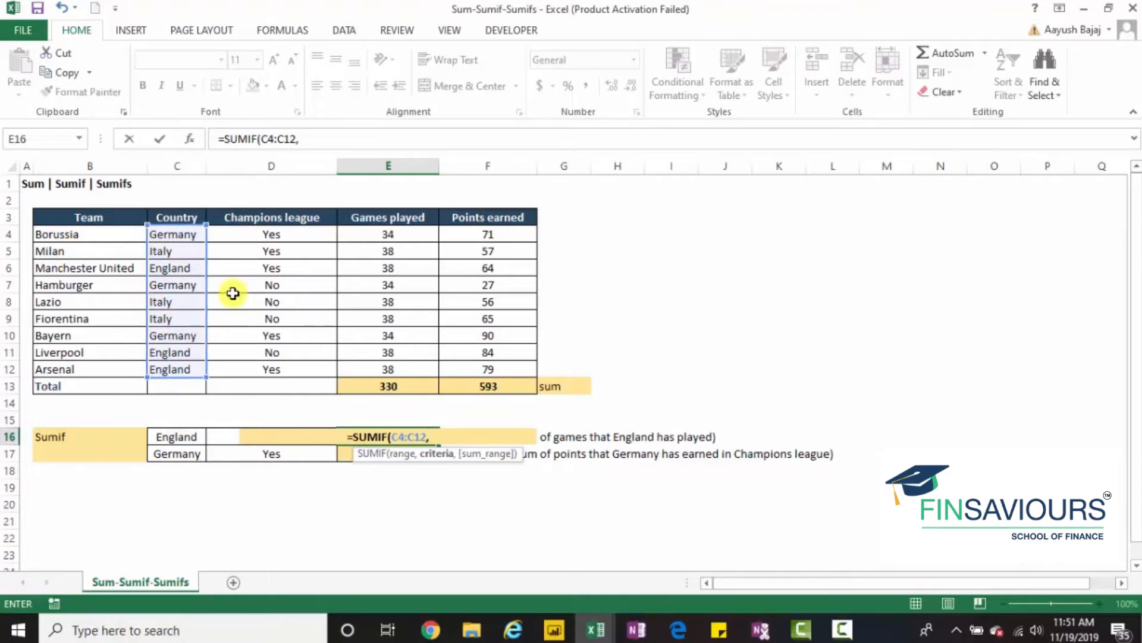
click(184, 438)
key(BackSpace)
key(BackSpace)
key(BackSpace)
- Try the literal text "England" as the SUMIF criteria, and erase it from the formula again
text(")
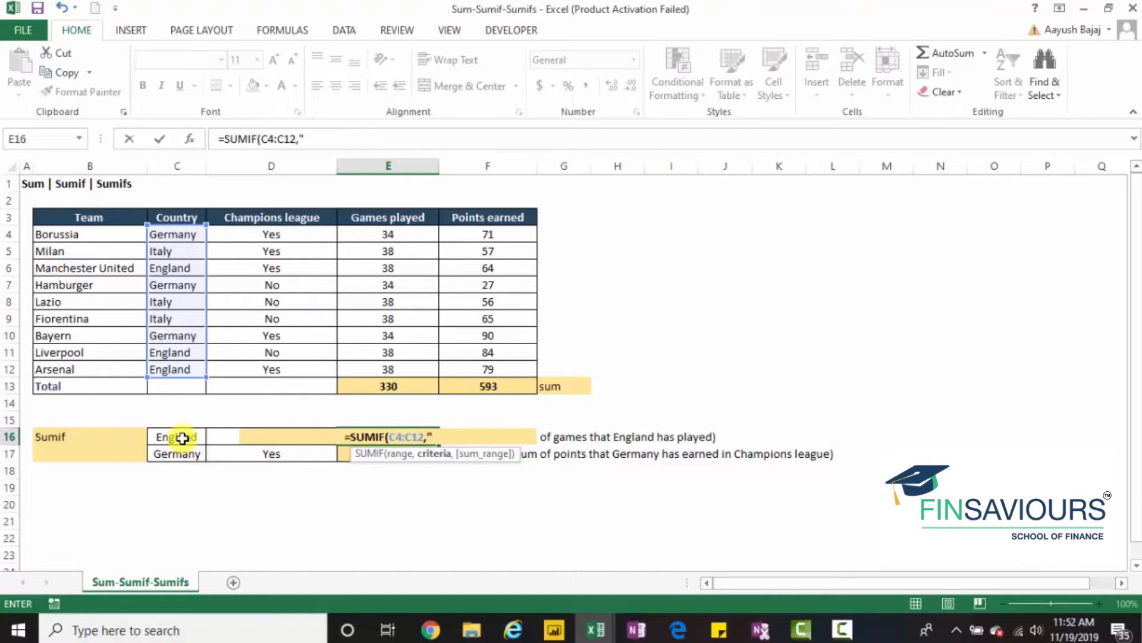
text(En)
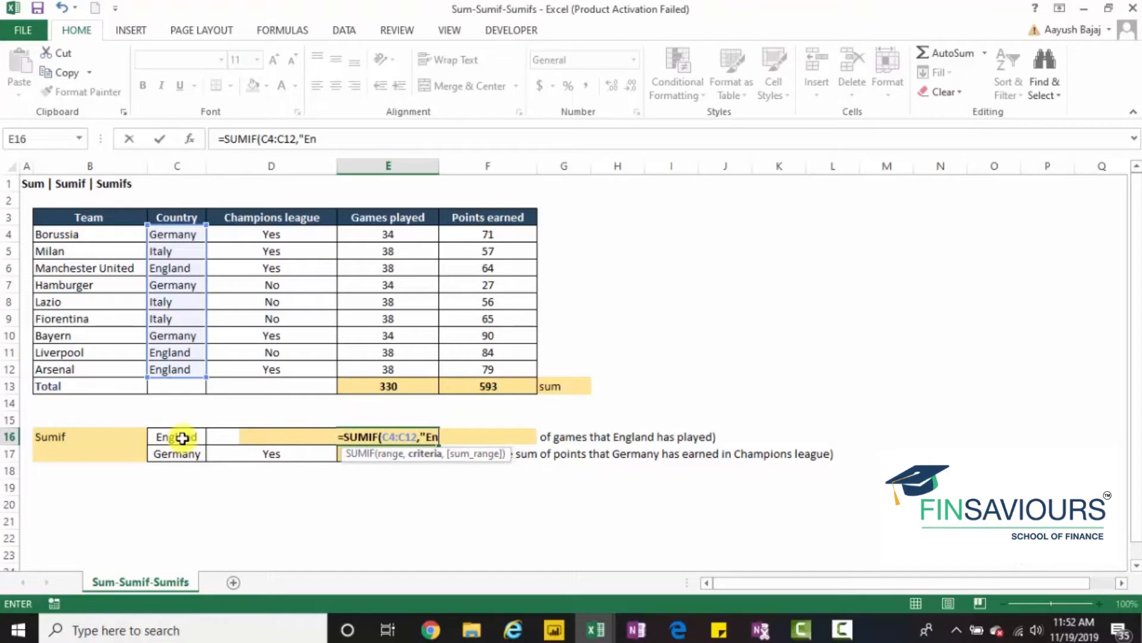
text(gland")
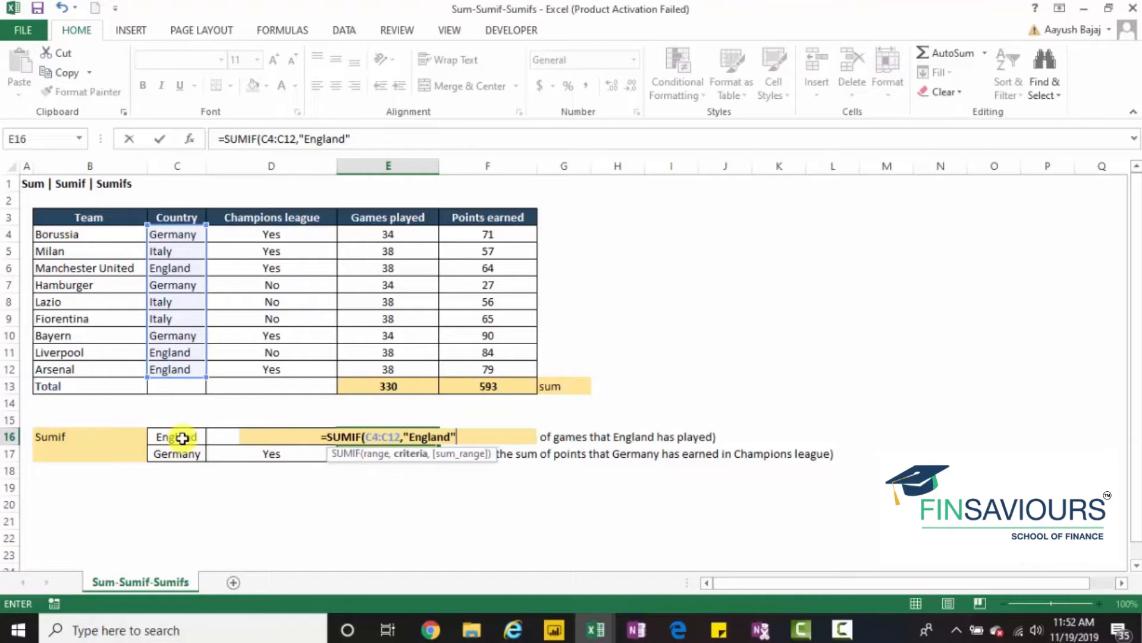
key(BackSpace)
key(BackSpace)
key(BackSpace)
key(BackSpace)
key(BackSpace)
key(BackSpace)
key(BackSpace)
key(BackSpace)
key(BackSpace)
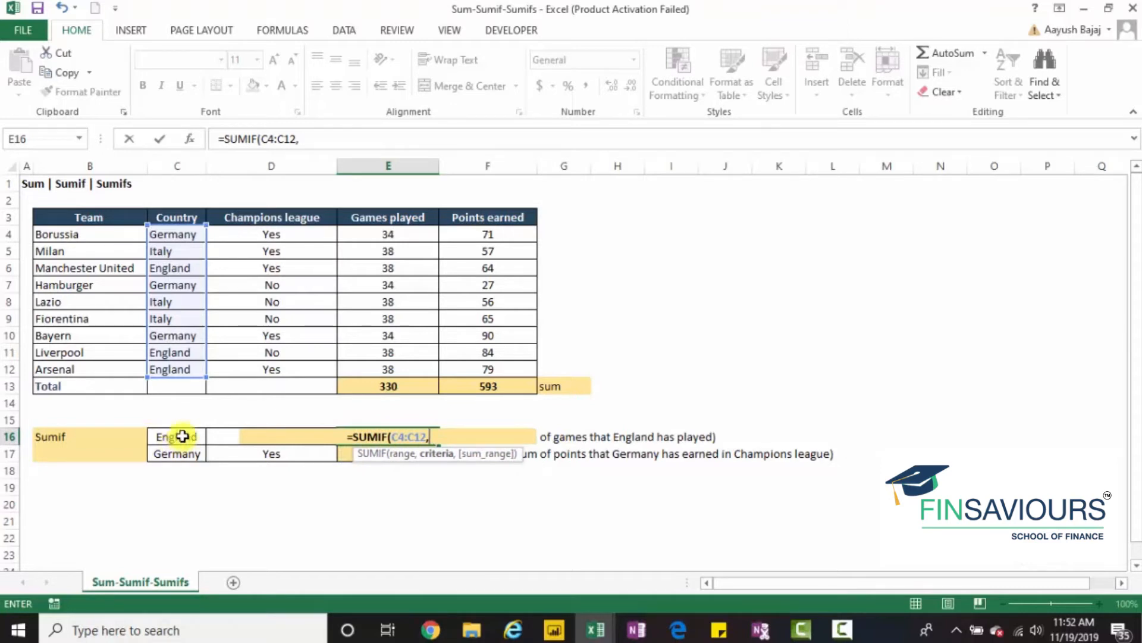
- Complete the SUMIF formula in E16 with cell C16 as the criteria and Games played cells E4:E12 as the sum range
click(182, 438)
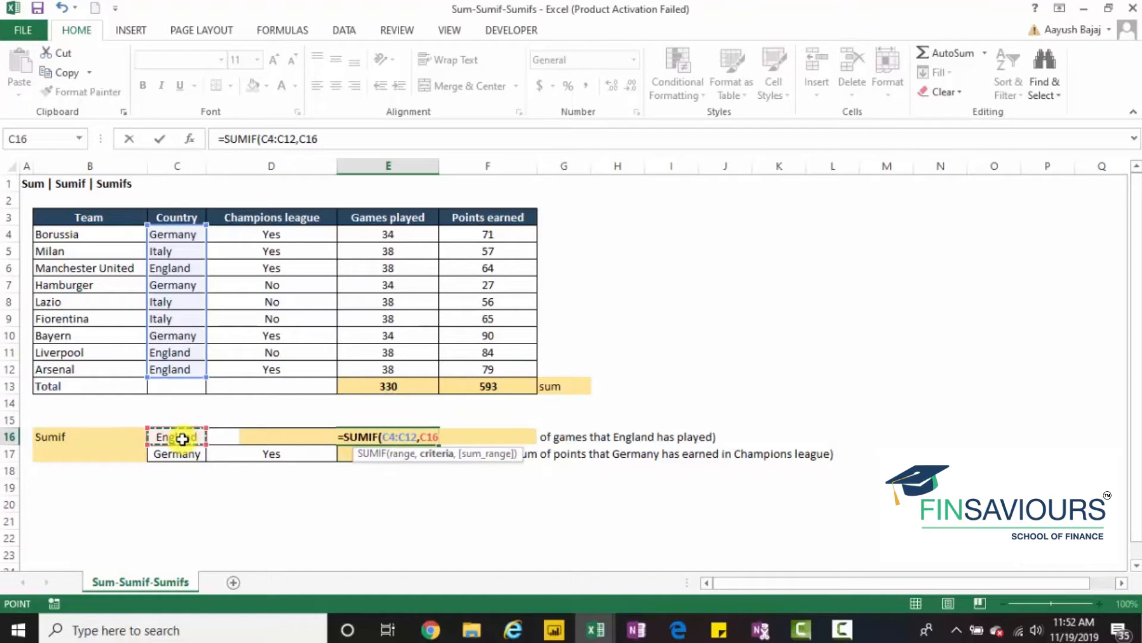
text(,)
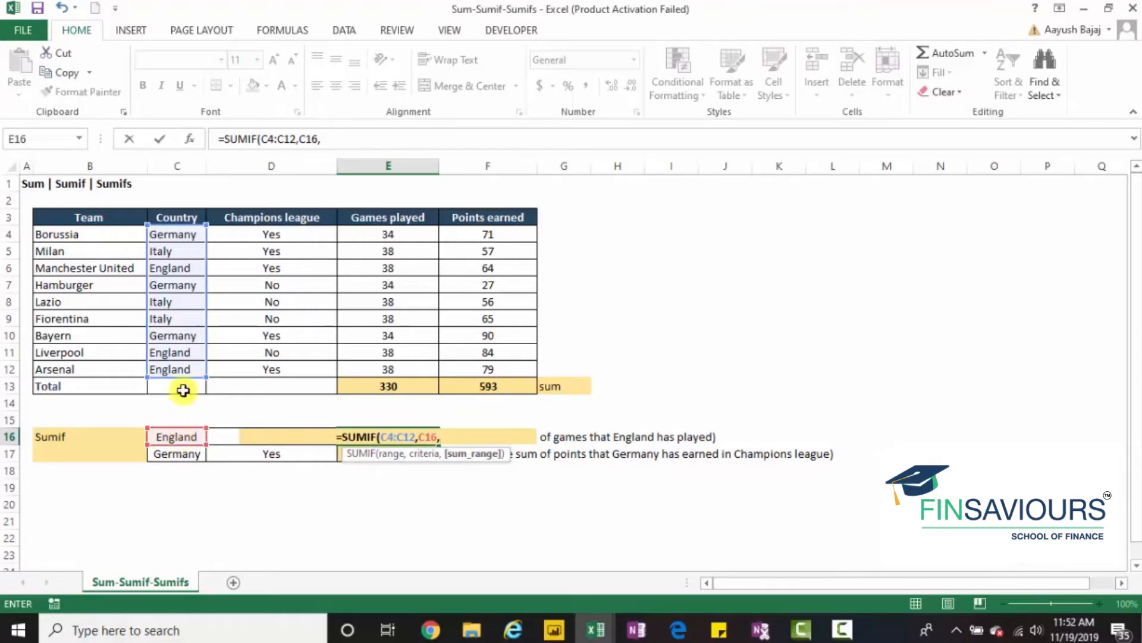
click(400, 237)
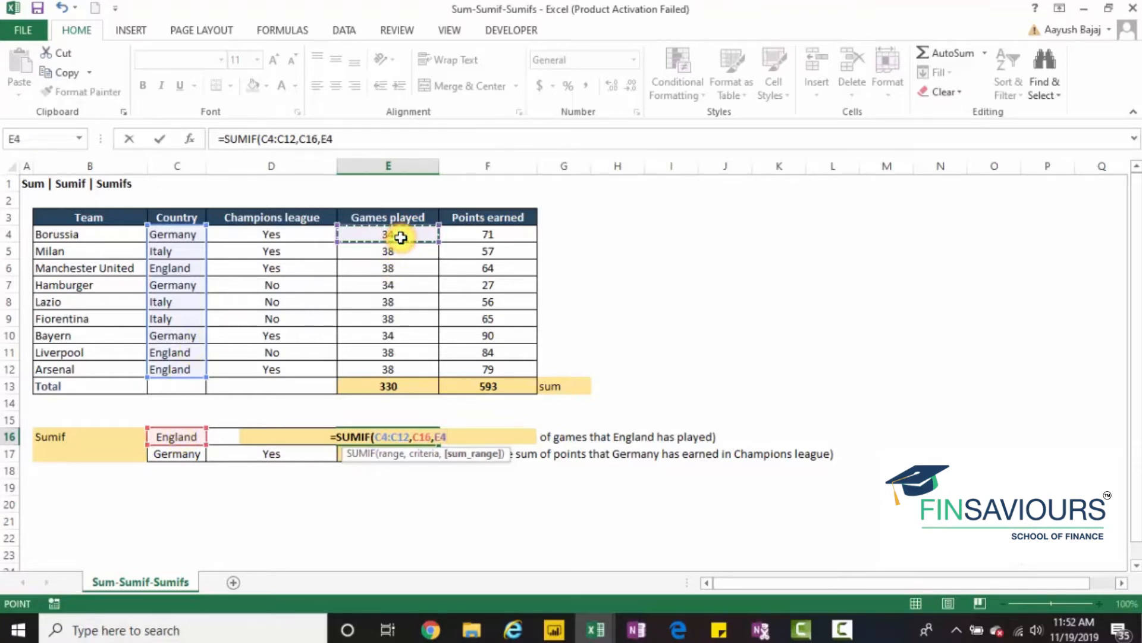
key(ctrl+shift+Down)
key(shift+Up)
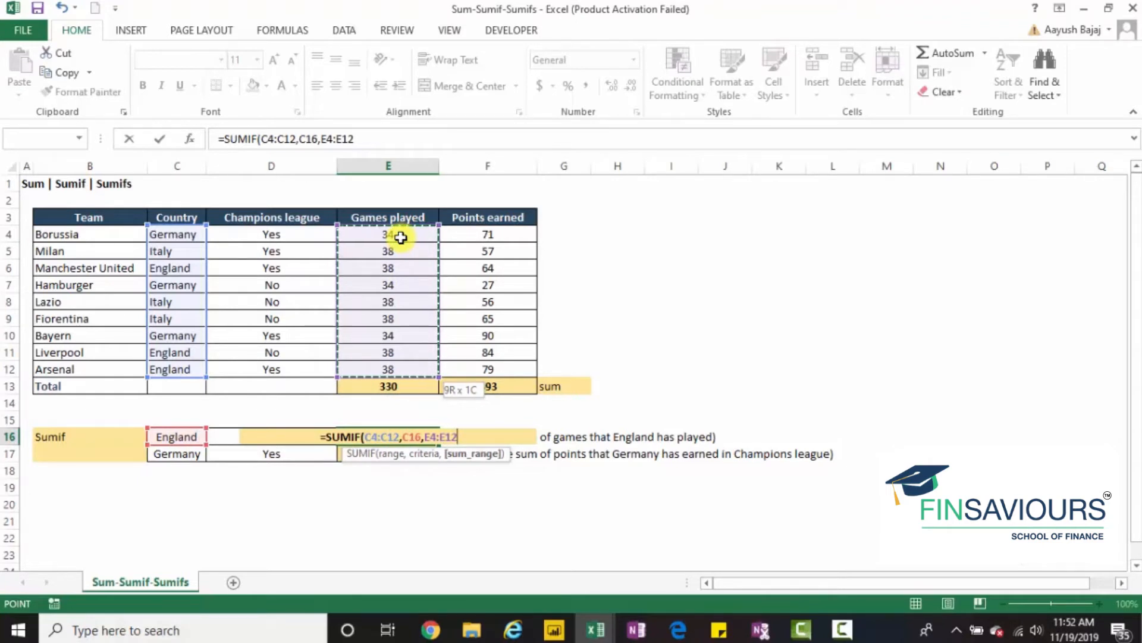
text())
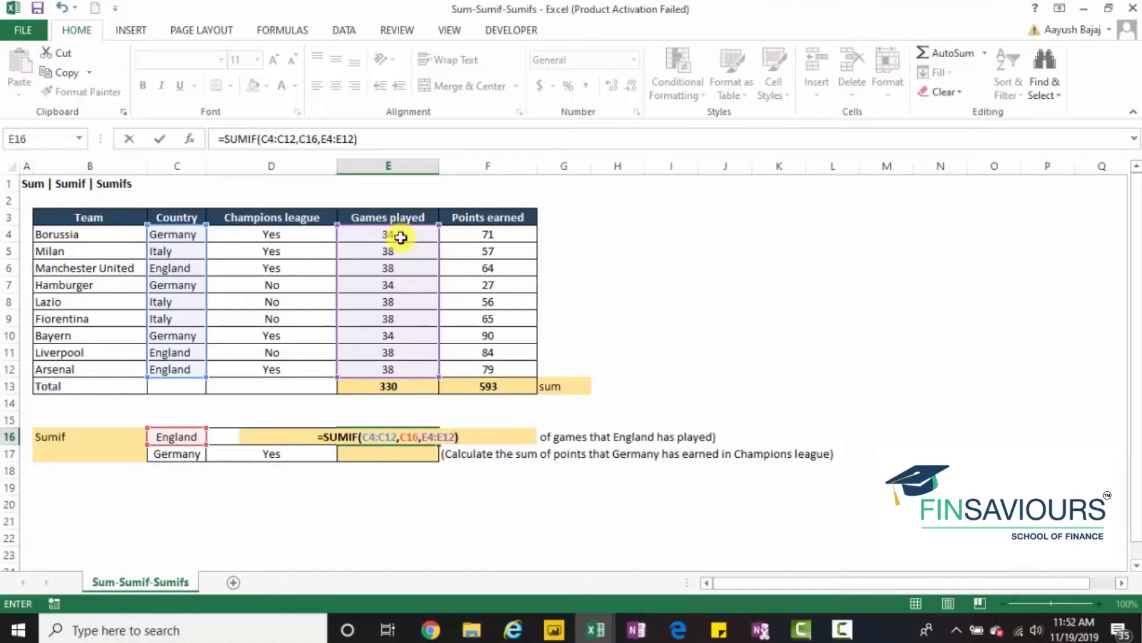
key(Return)
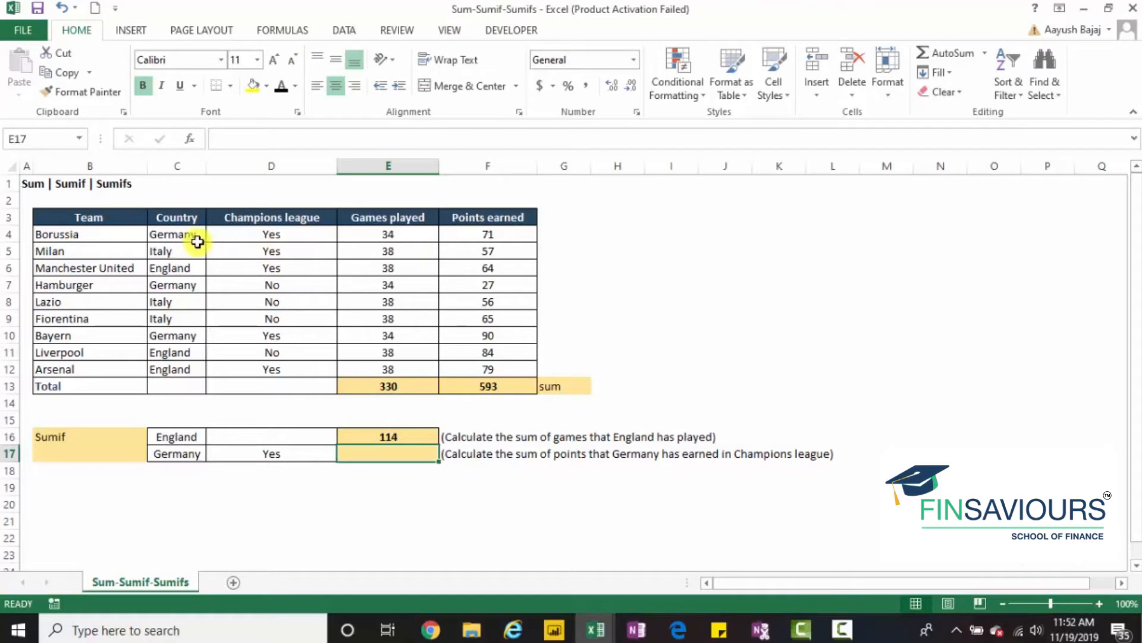
- Check the SUMIF result by selecting only England's Games played cells E6, E11 and E12 and reading their sum
click(387, 268)
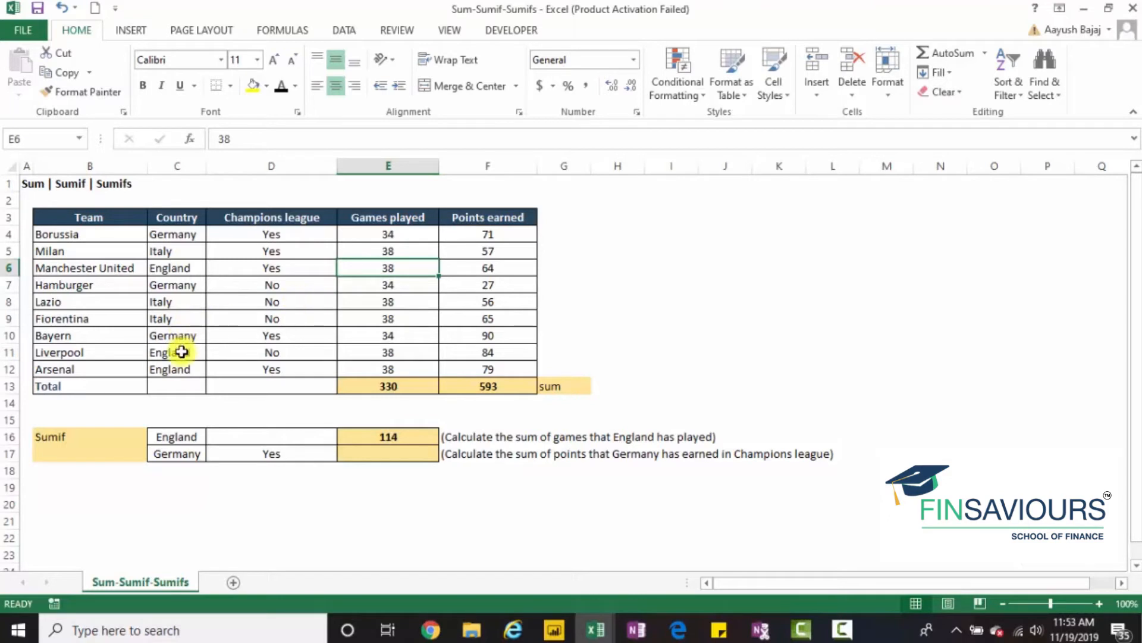
shift+click(400, 354)
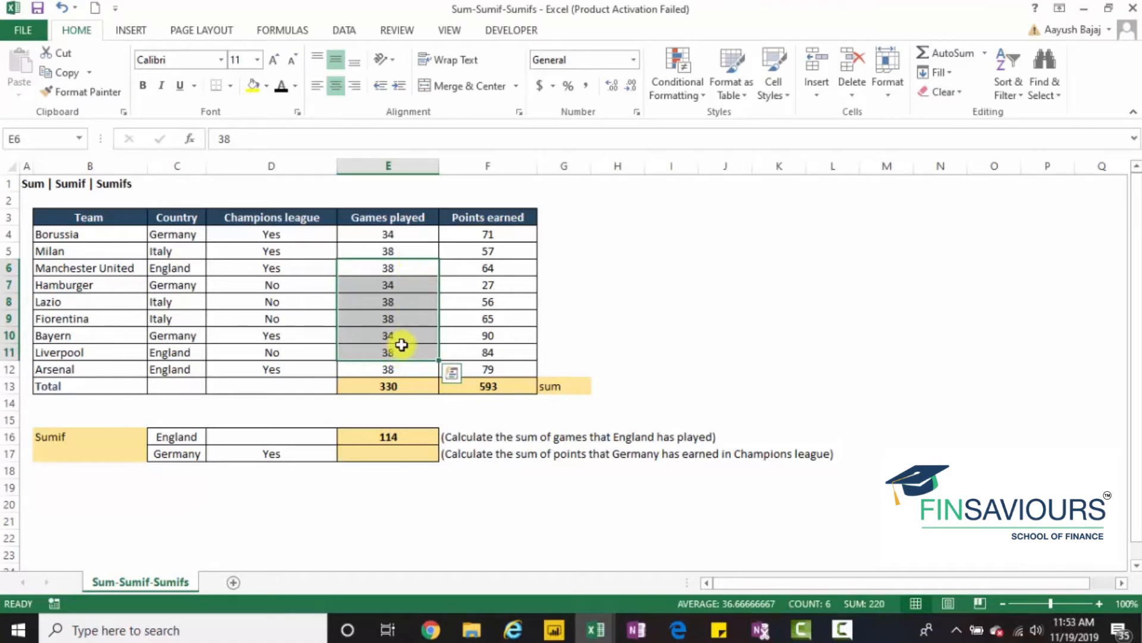
click(594, 278)
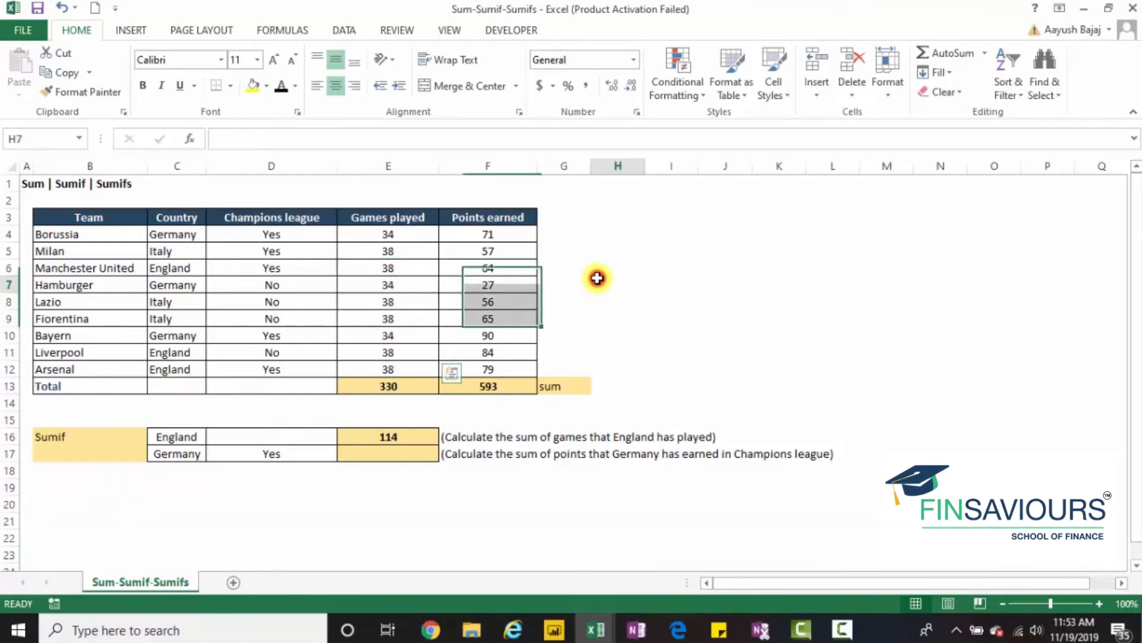
click(371, 264)
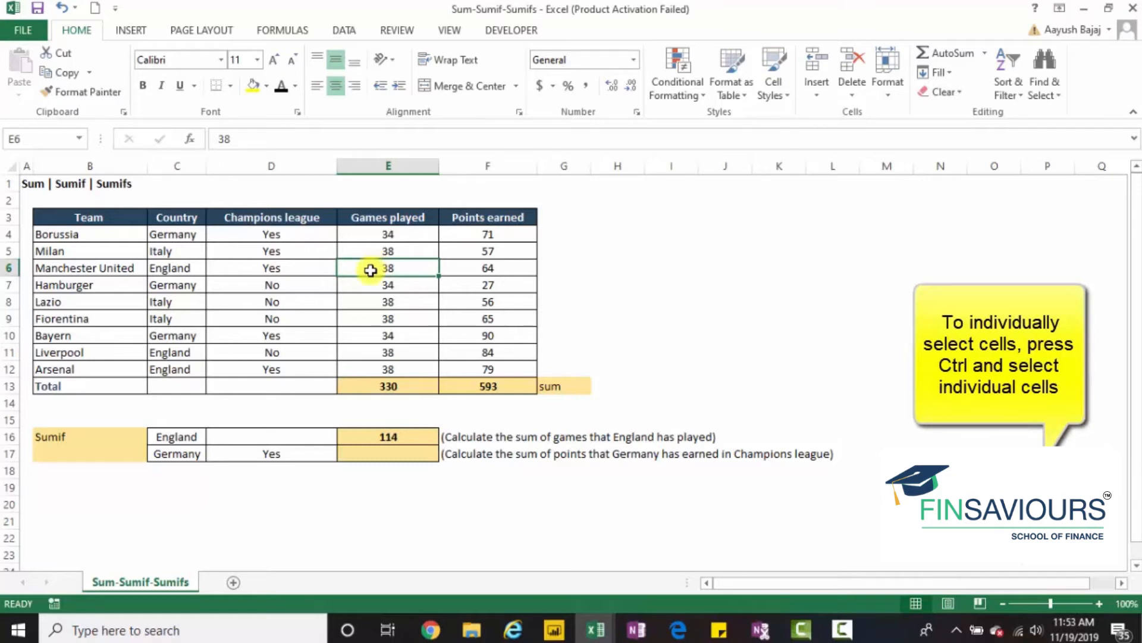
ctrl+click(373, 352)
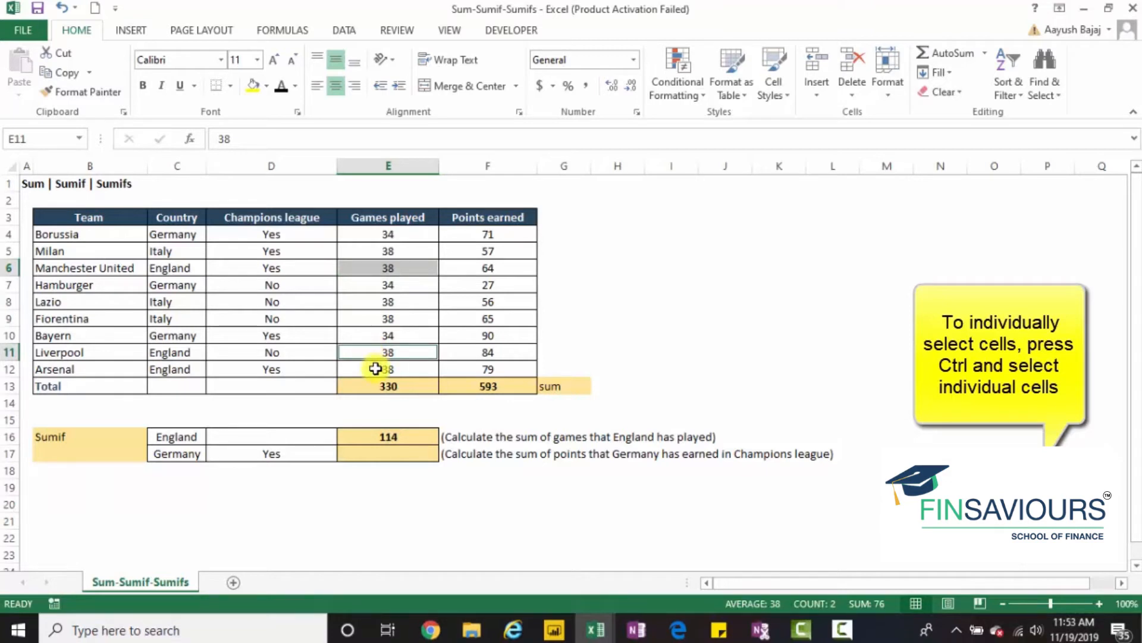
ctrl+click(376, 369)
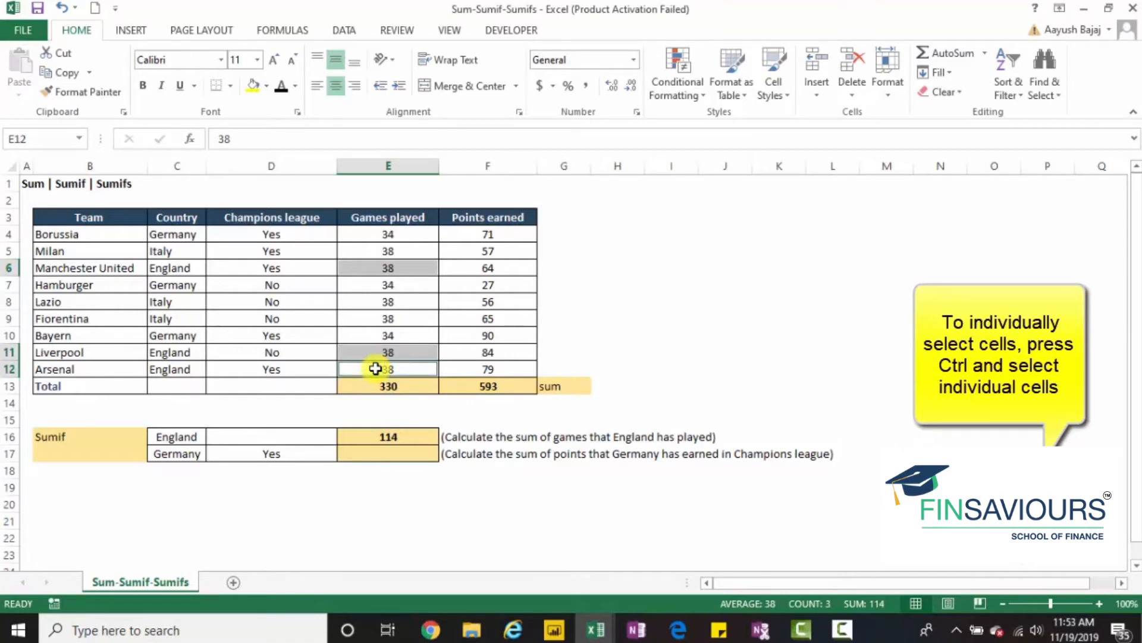
click(433, 280)
click(421, 267)
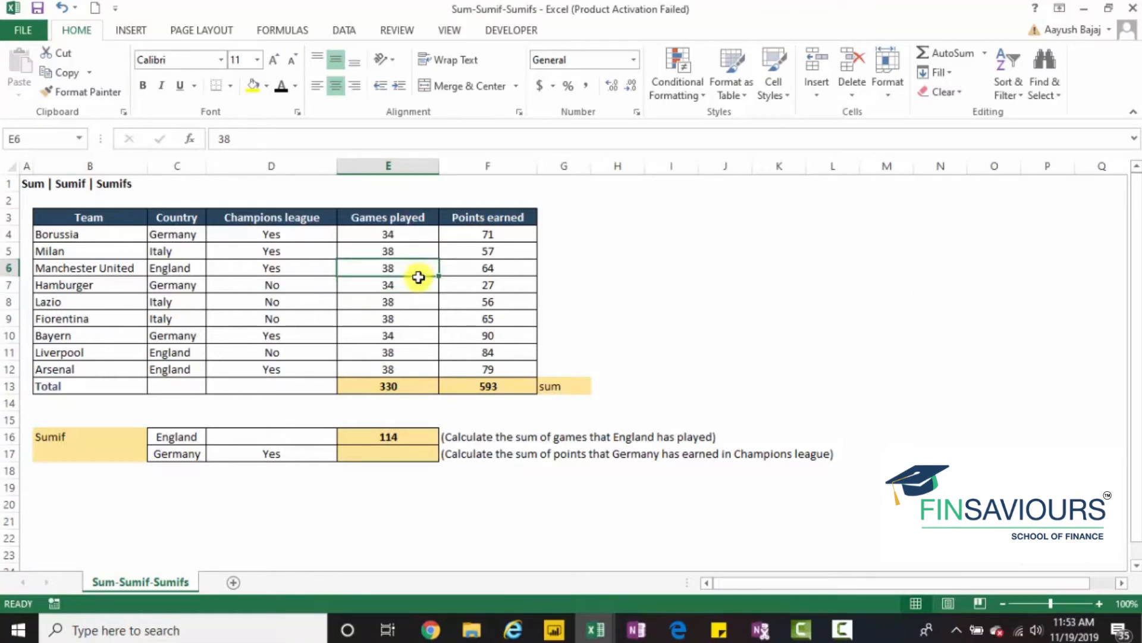
ctrl+click(370, 355)
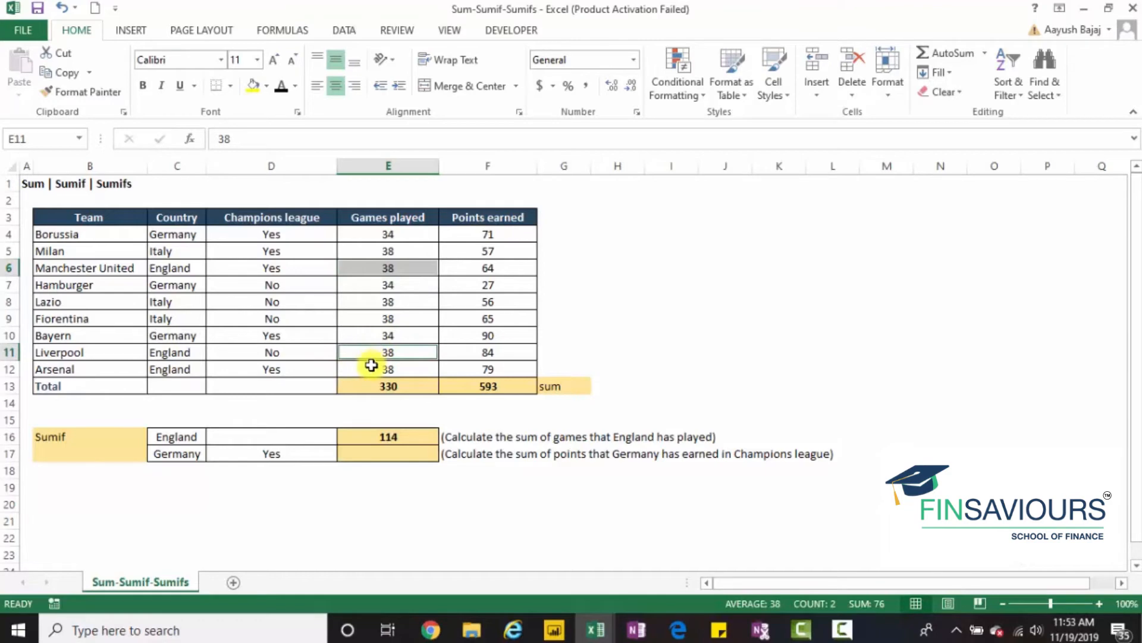
ctrl+click(371, 367)
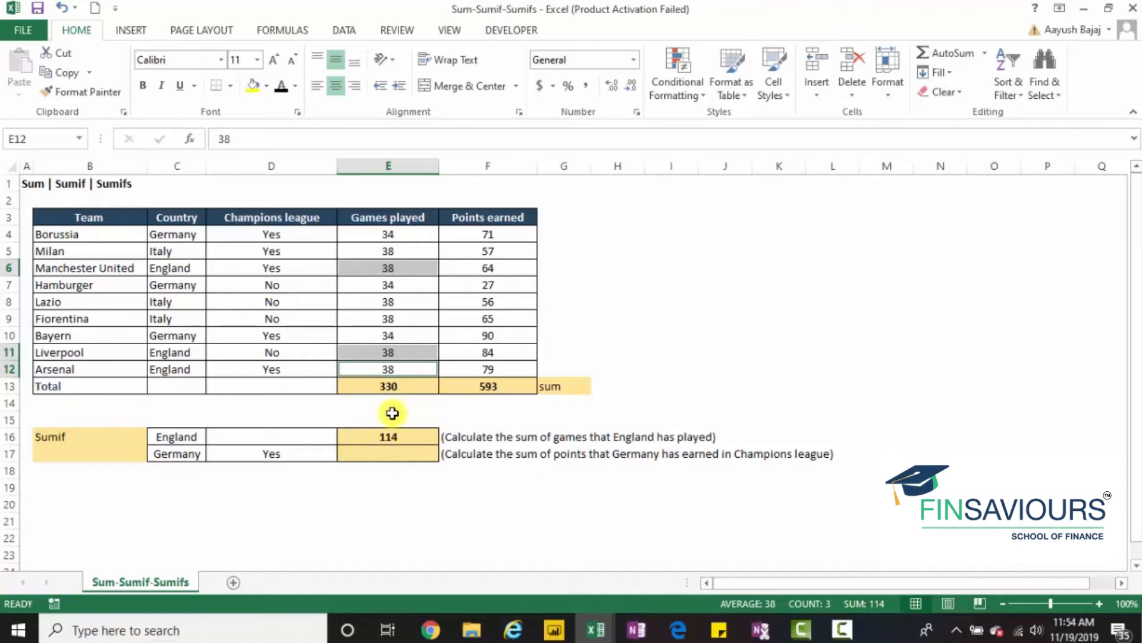
- Clear cell E16 and restart its SUMIF formula with the Country cells C4:C12 as the range
click(407, 441)
key(Delete)
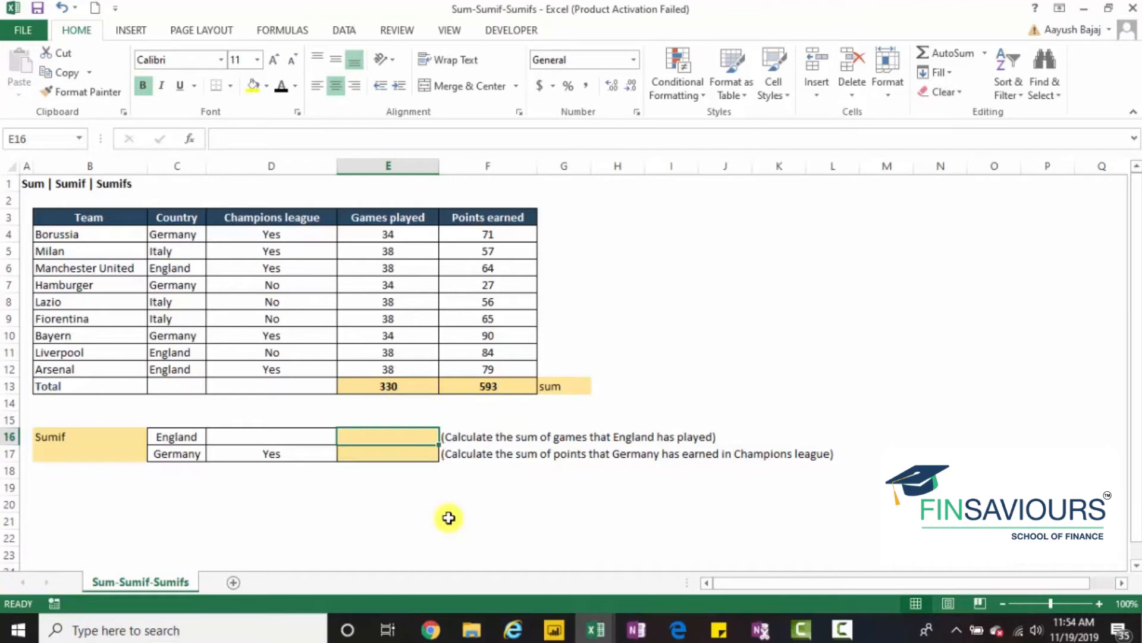
text(=)
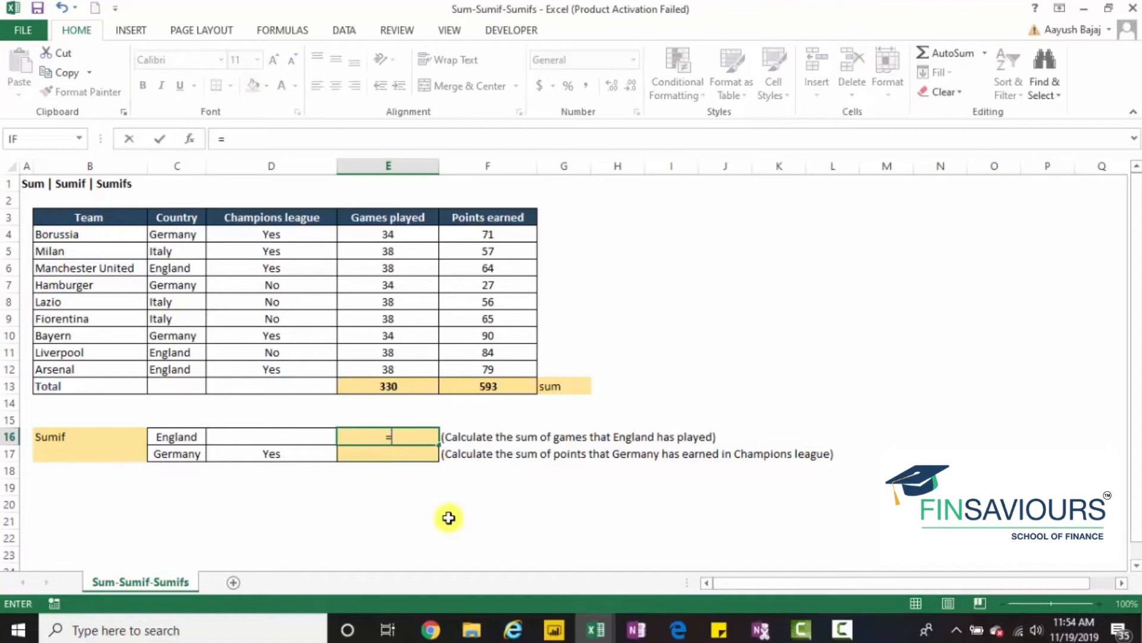
text(sumif)
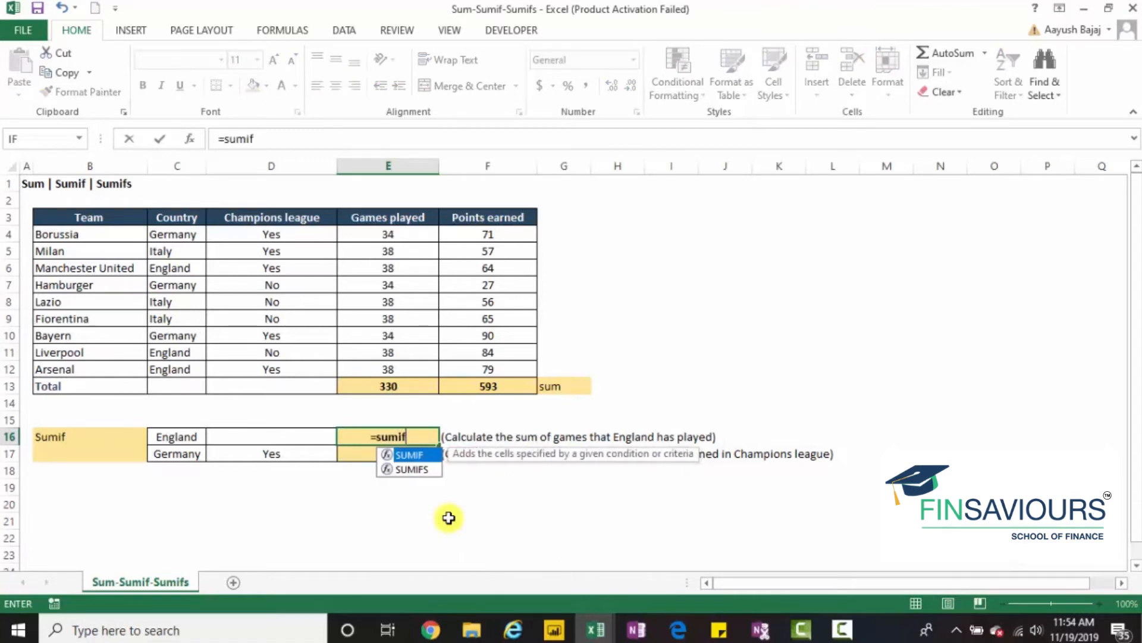
key(Tab)
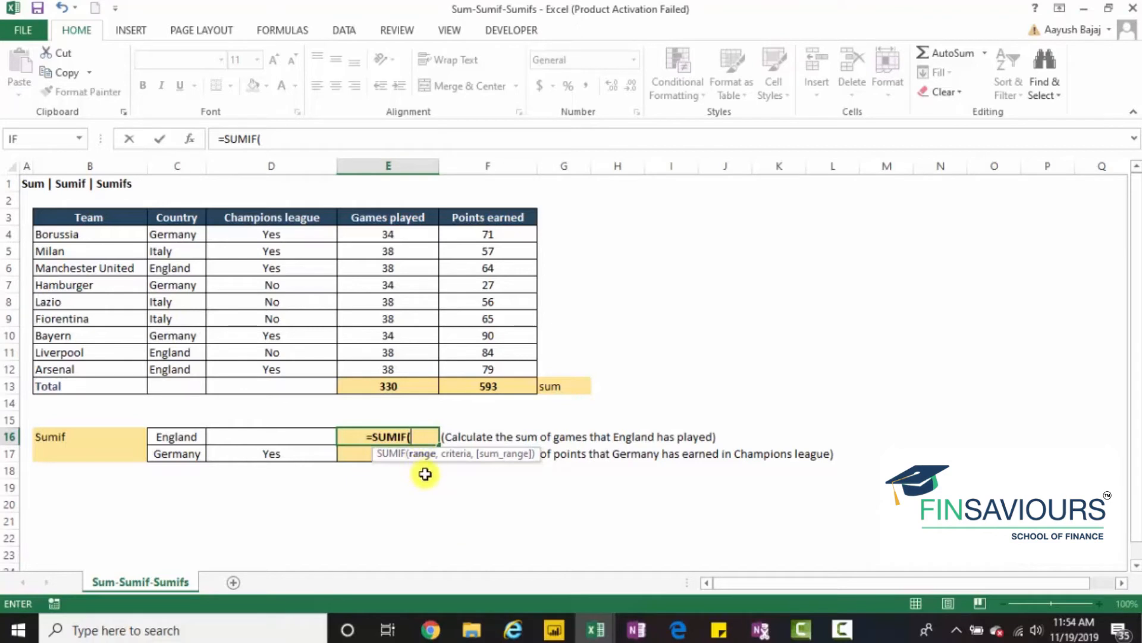
drag(174, 235, 172, 366)
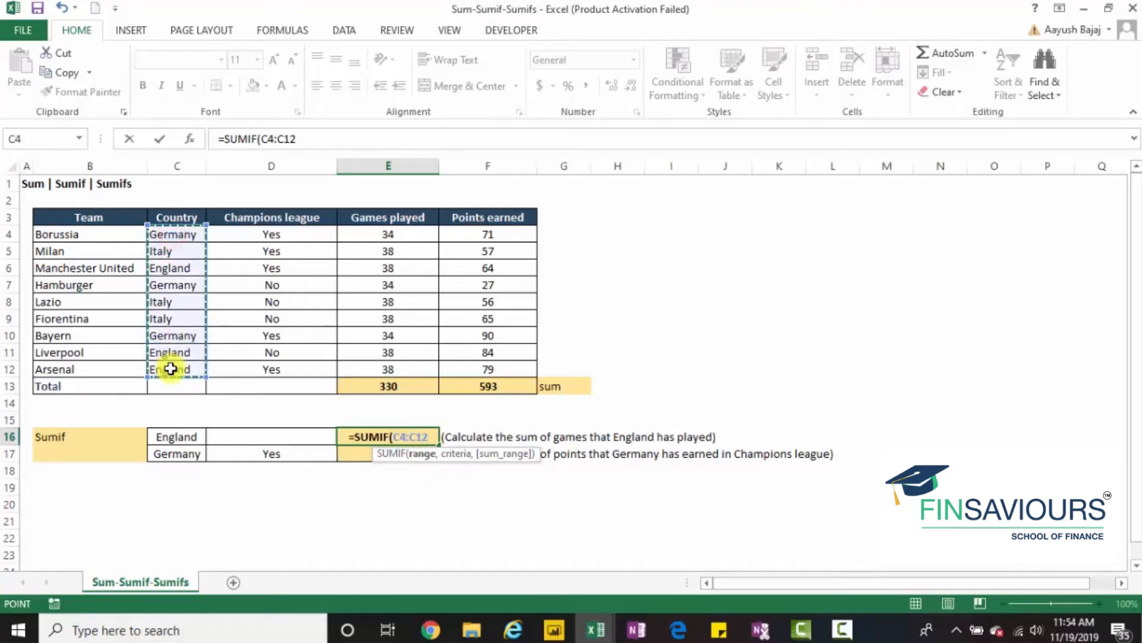
text(,)
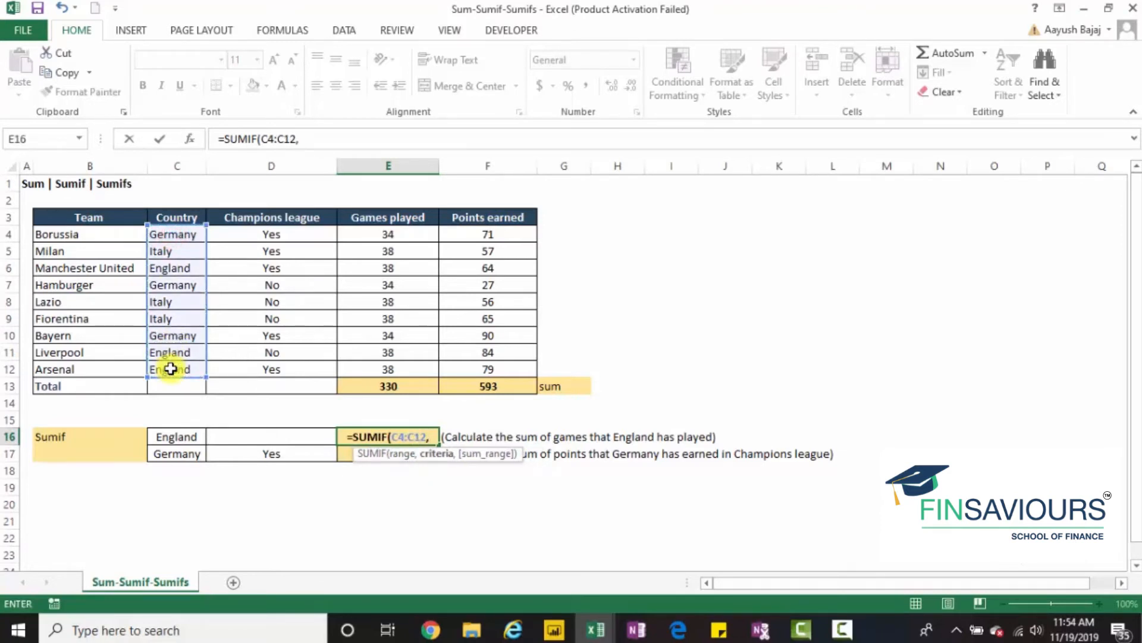
- Finish the SUMIF formula in E16 with cell C16 as the criteria and Games played cells E4:E12 as the sum range
click(177, 438)
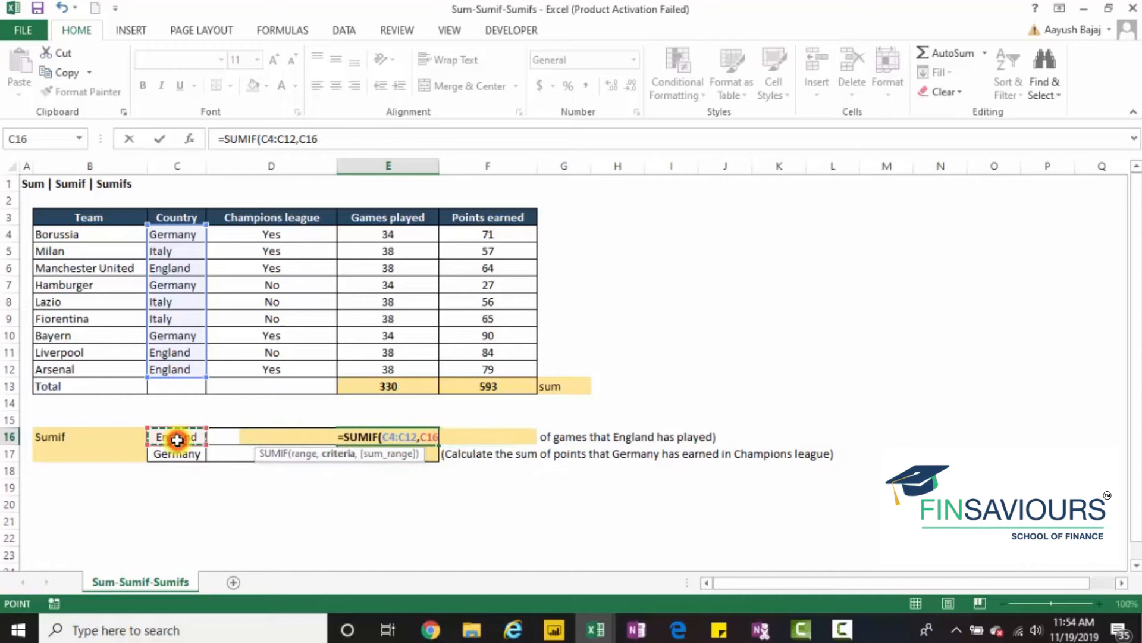
text(,)
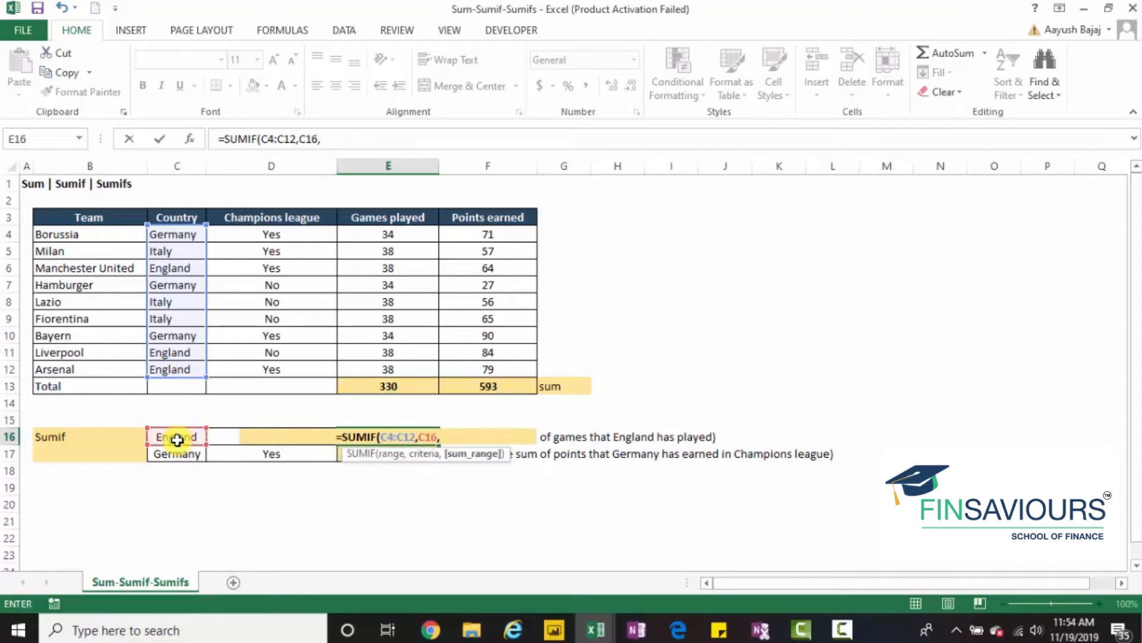
click(404, 235)
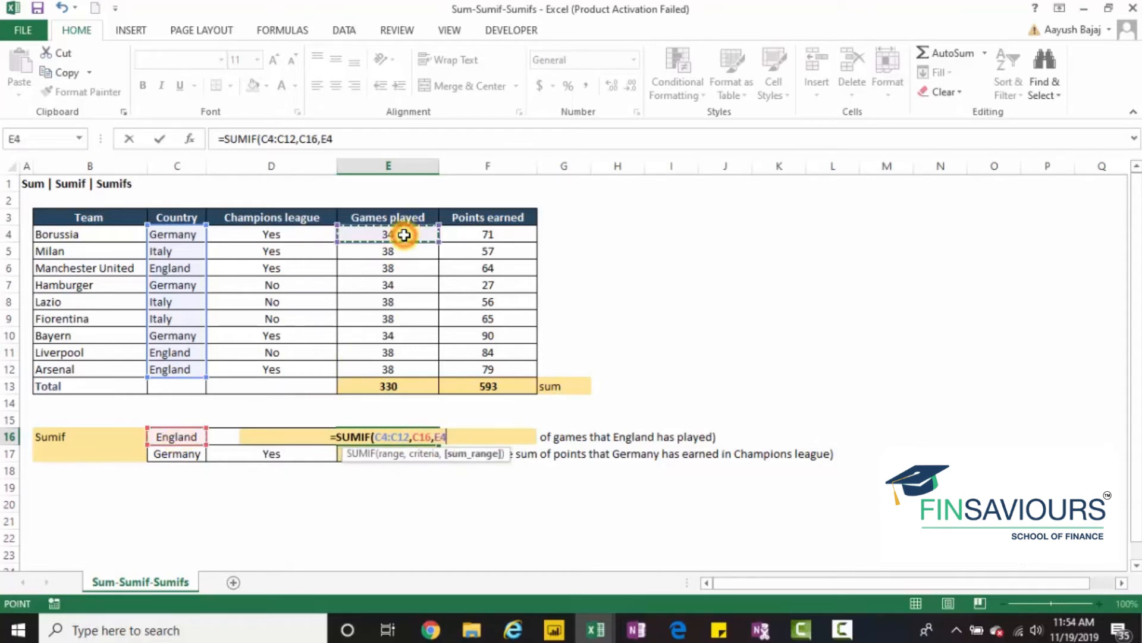
key(ctrl+shift+Down)
key(shift+Up)
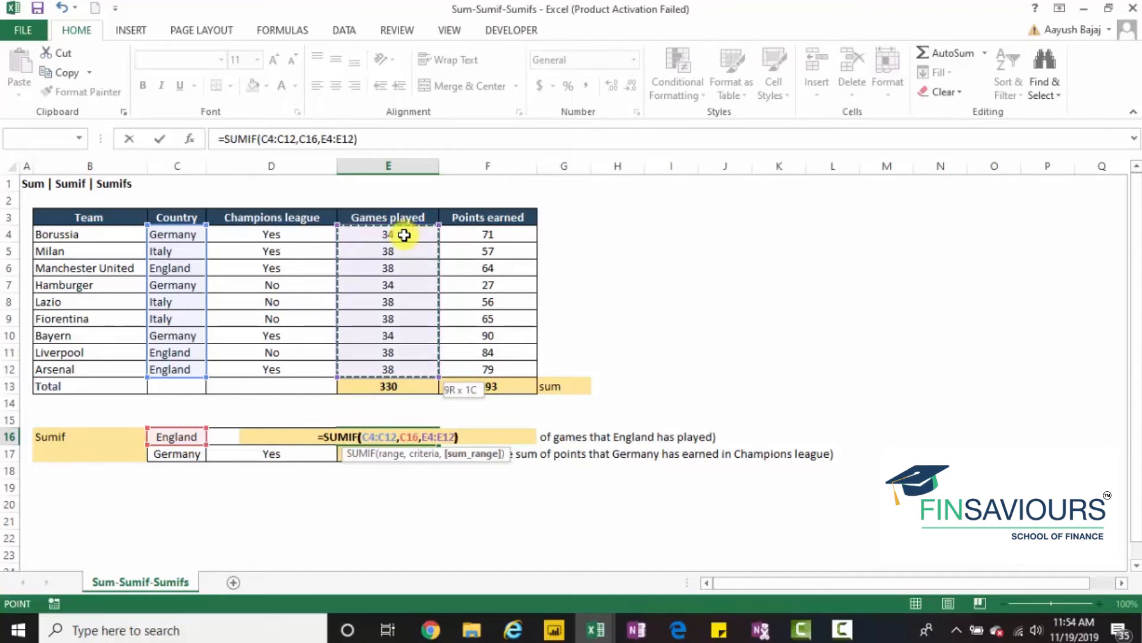
text())
key(Return)
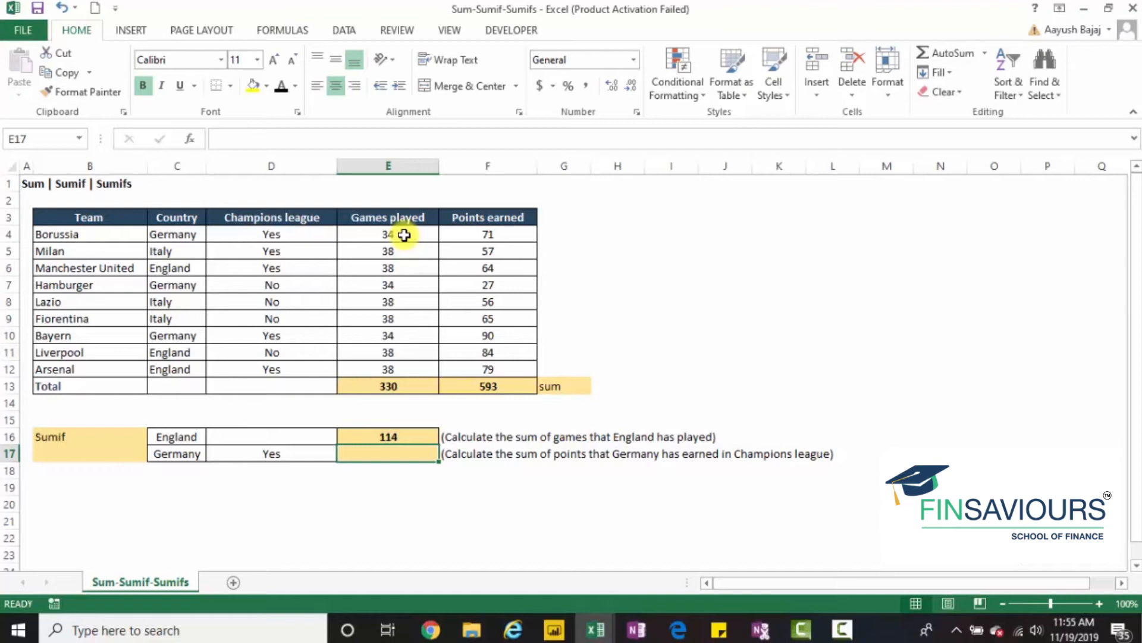
- Label cell B17, beside the Germany criteria row, as "Sumifs"
click(116, 451)
text(Sumifs)
key(Return)
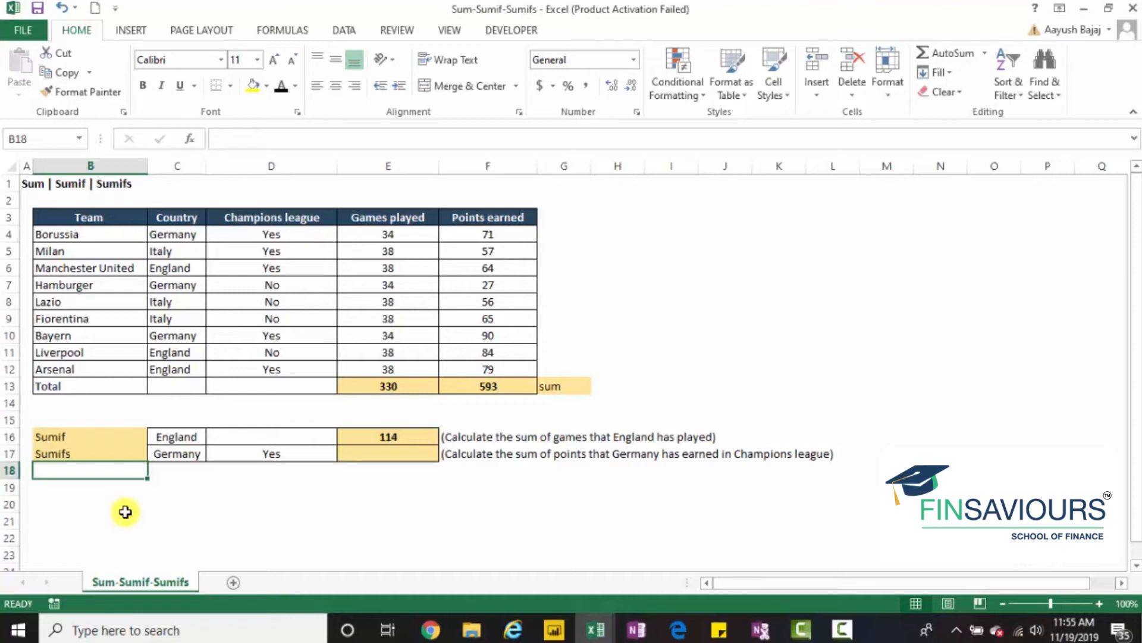
- Begin a SUMIFS formula in cell E17 with the Points earned cells F4:F12 as the sum range
click(446, 460)
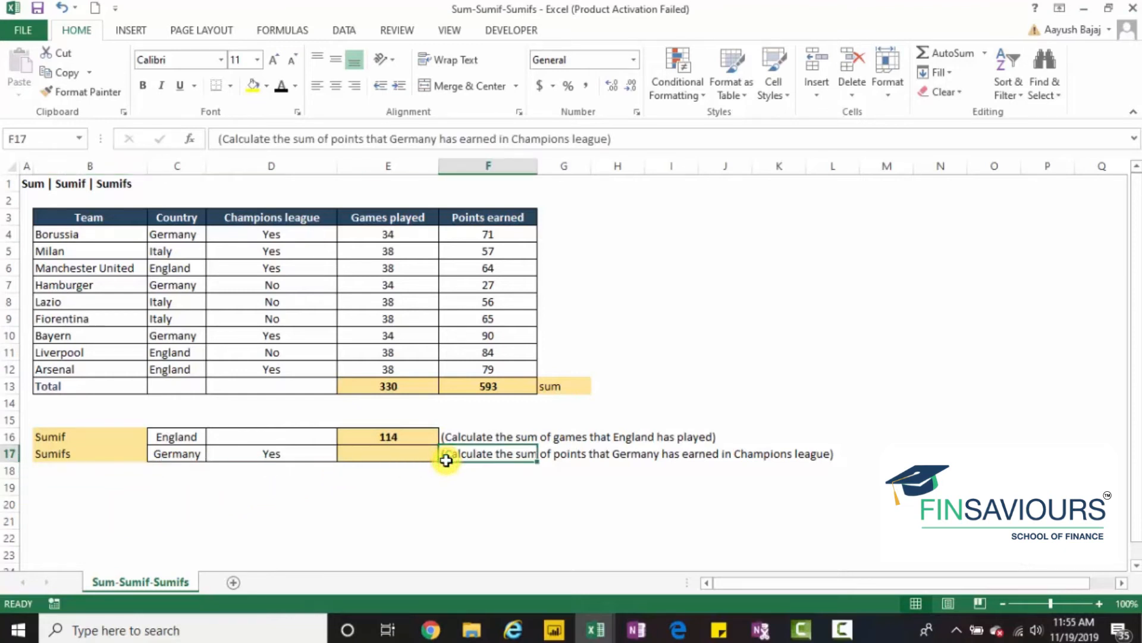
key(Left)
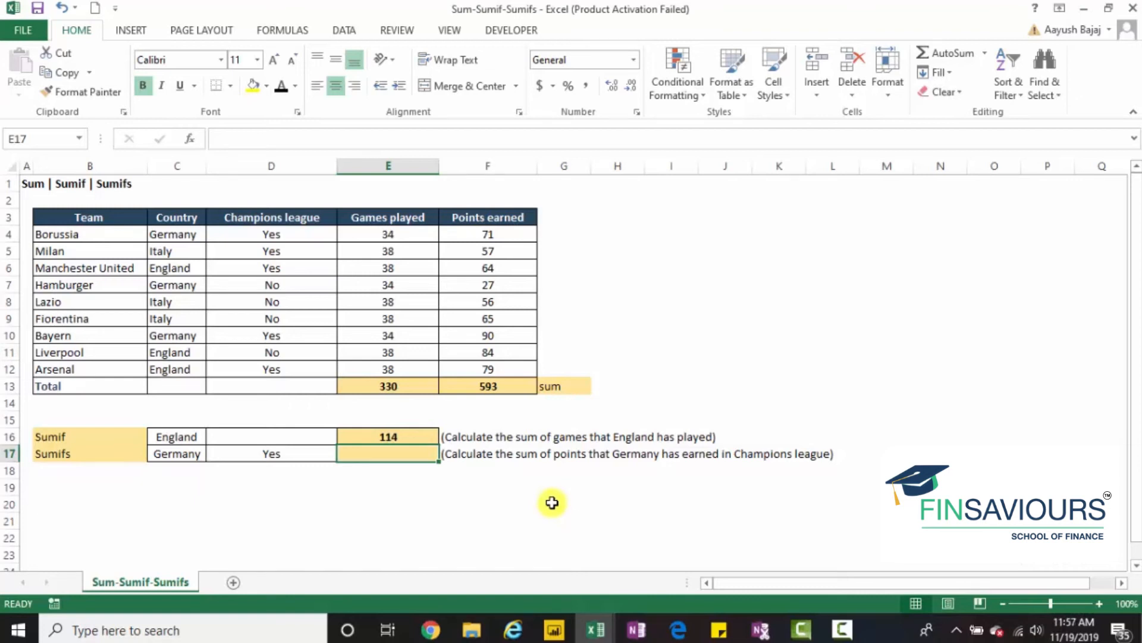
text(=sumifs)
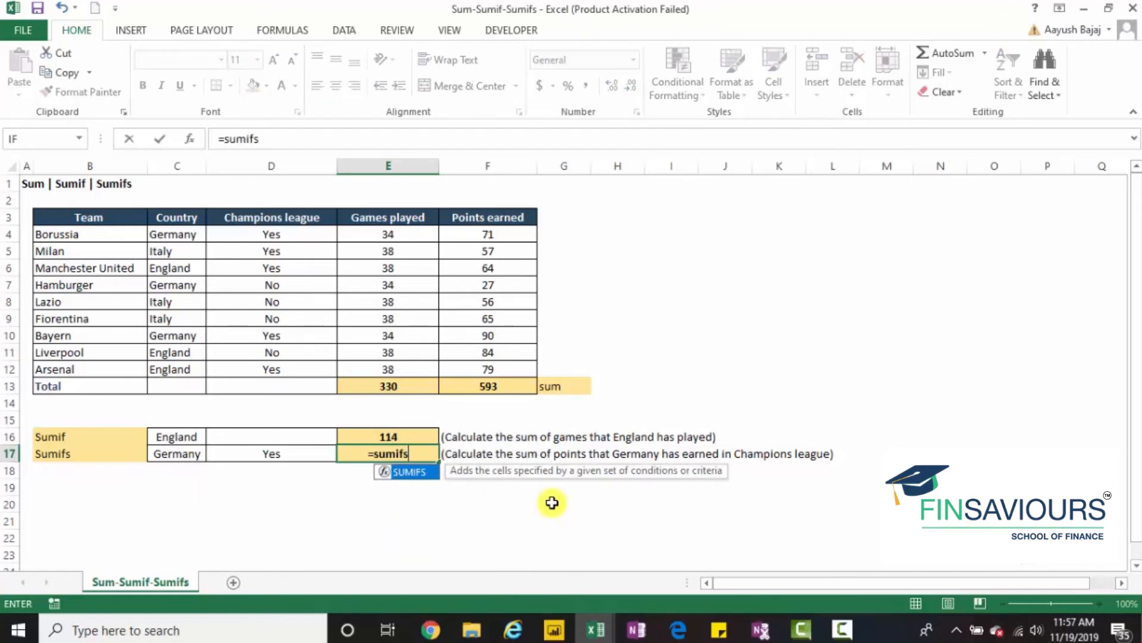
key(Tab)
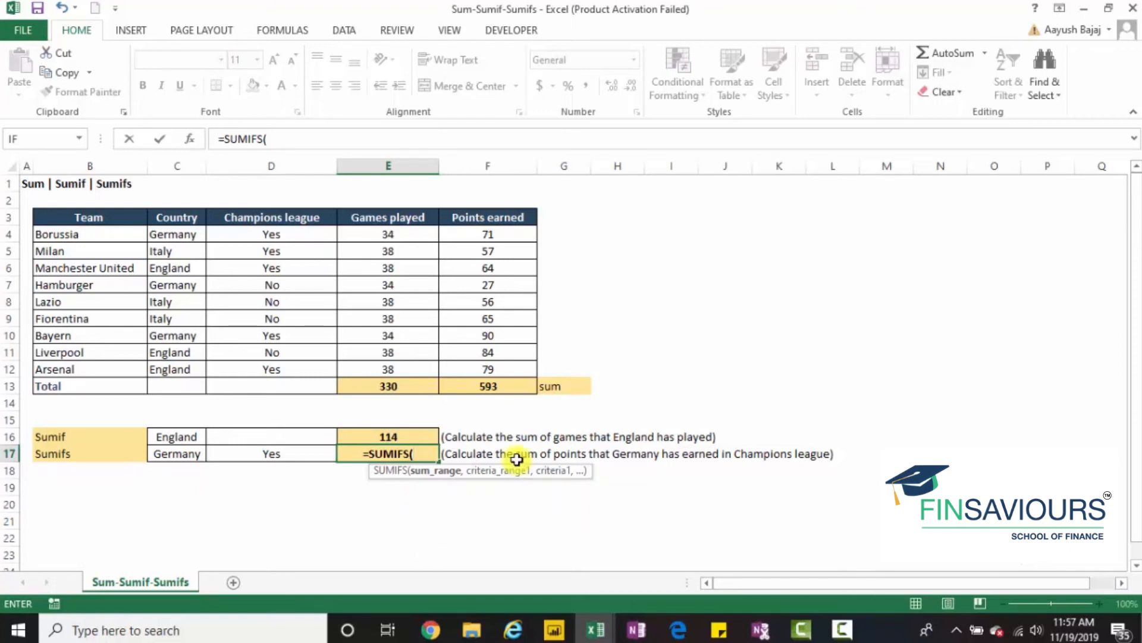
click(512, 237)
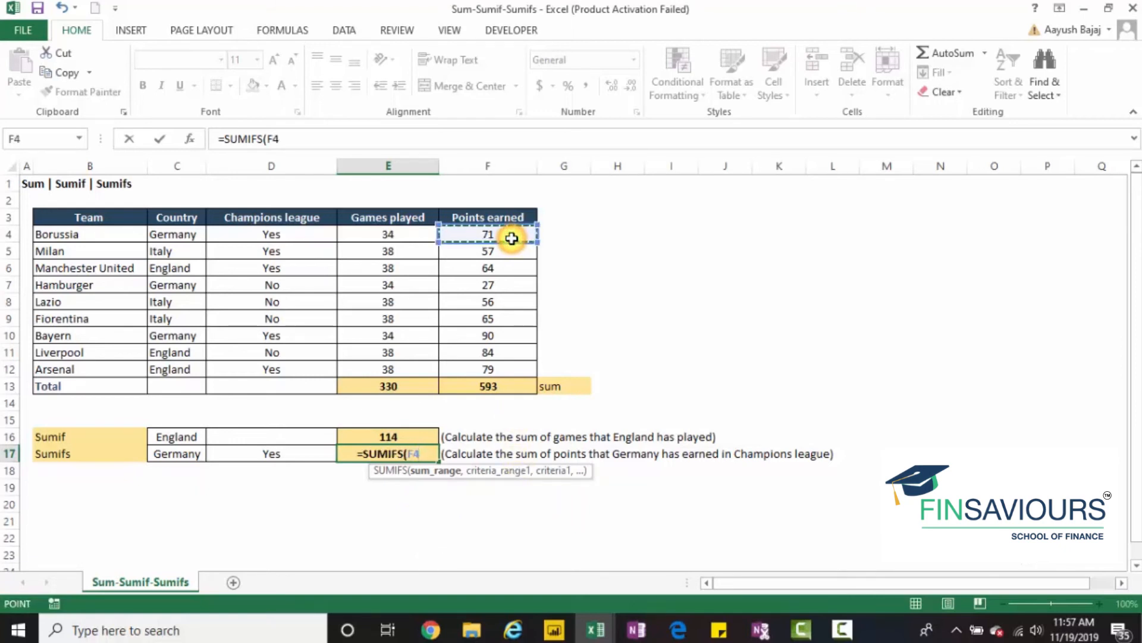
key(shift+Down)
key(shift+Down)
key(shift+Down)
key(shift+Down)
key(shift+Down)
key(shift+Down)
key(shift+Down)
key(shift+Down)
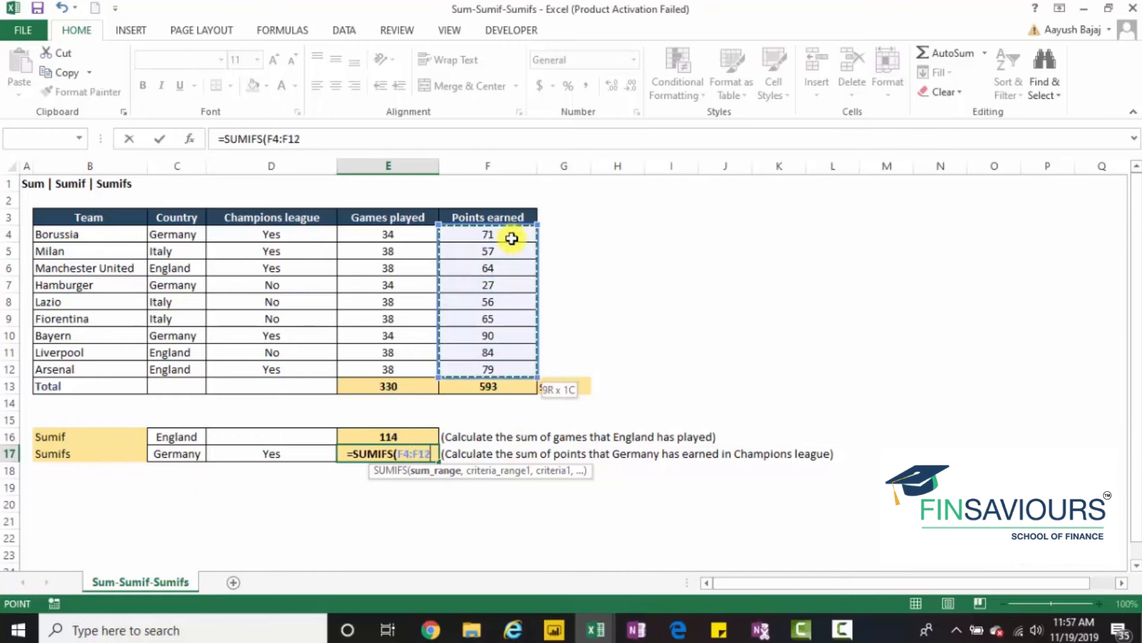
text(,)
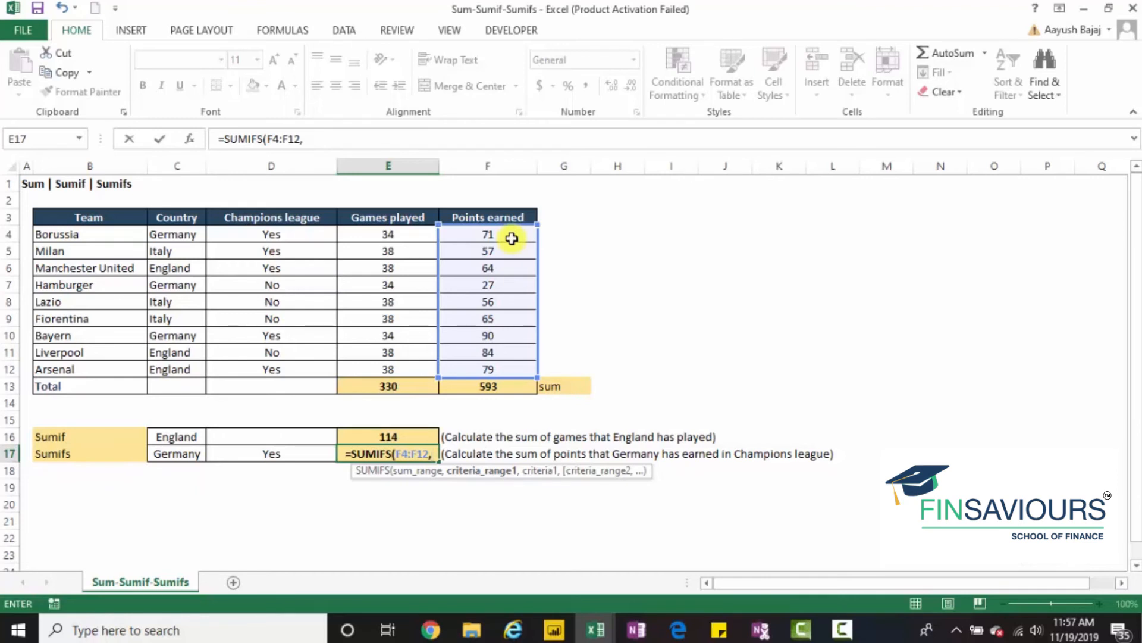
- Add the Country cells C4:C12 as the first SUMIFS criteria range, with cell C17 as its criteria
key(Left)
key(Left)
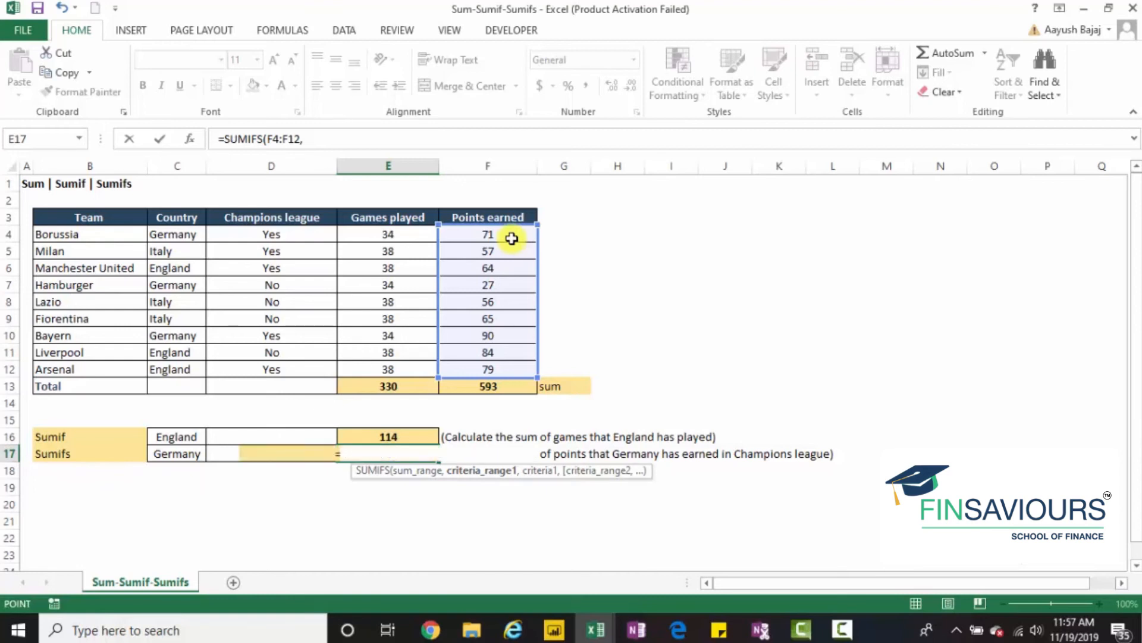
key(Up)
key(Up)
key(Up)
key(Up)
key(Up)
key(Up)
key(Up)
key(Up)
key(Up)
key(Up)
key(Up)
key(Up)
key(Up)
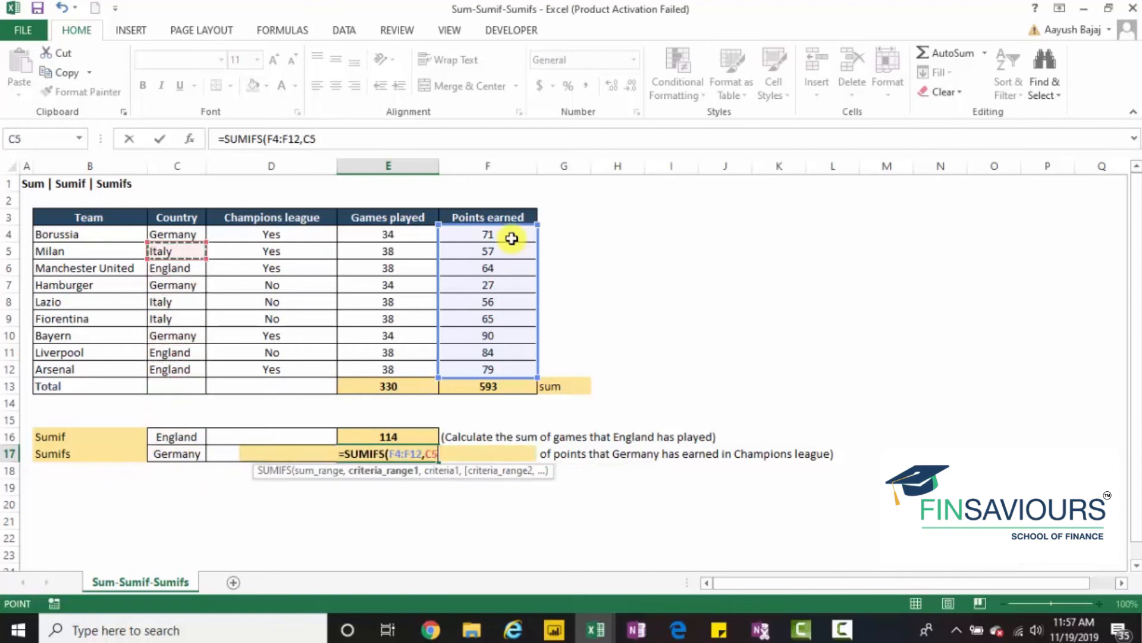
key(ctrl+shift+Down)
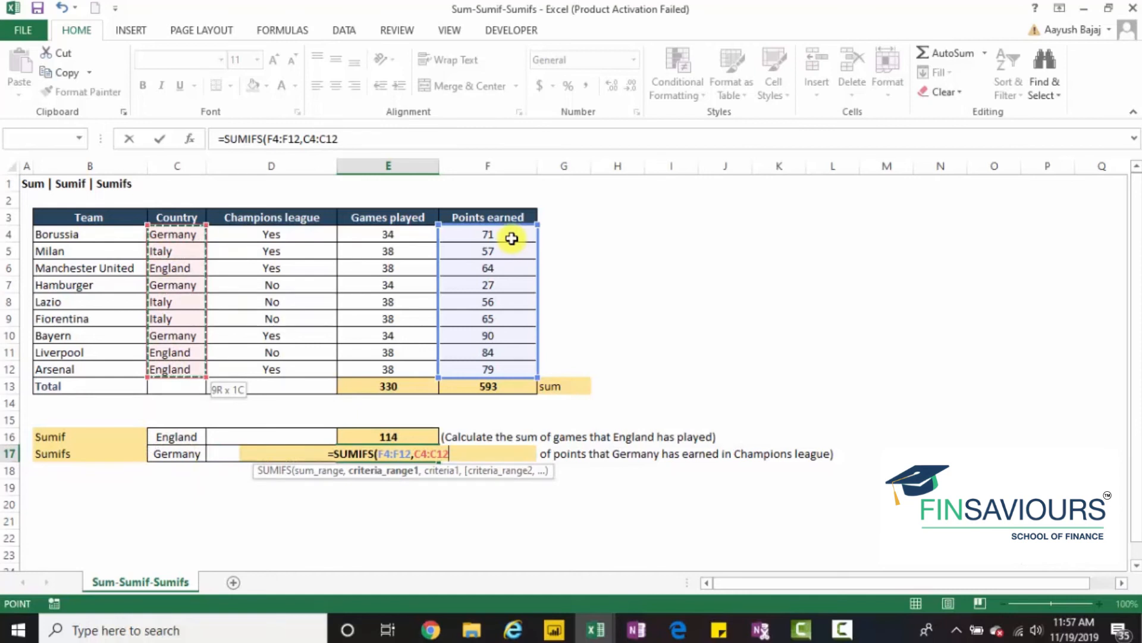
text(,)
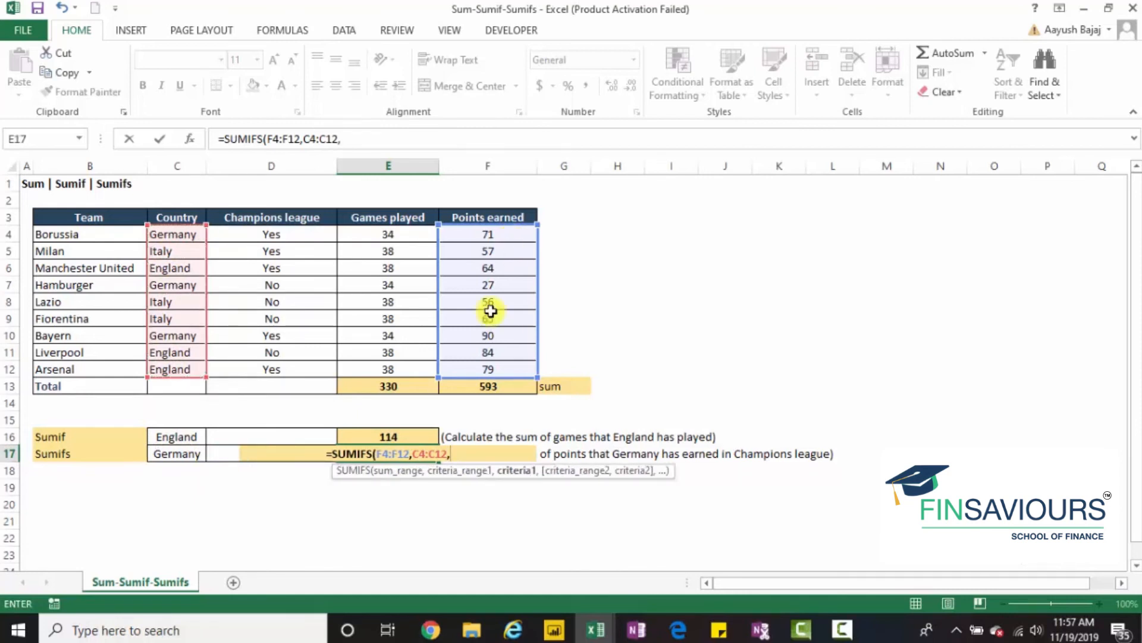
click(177, 456)
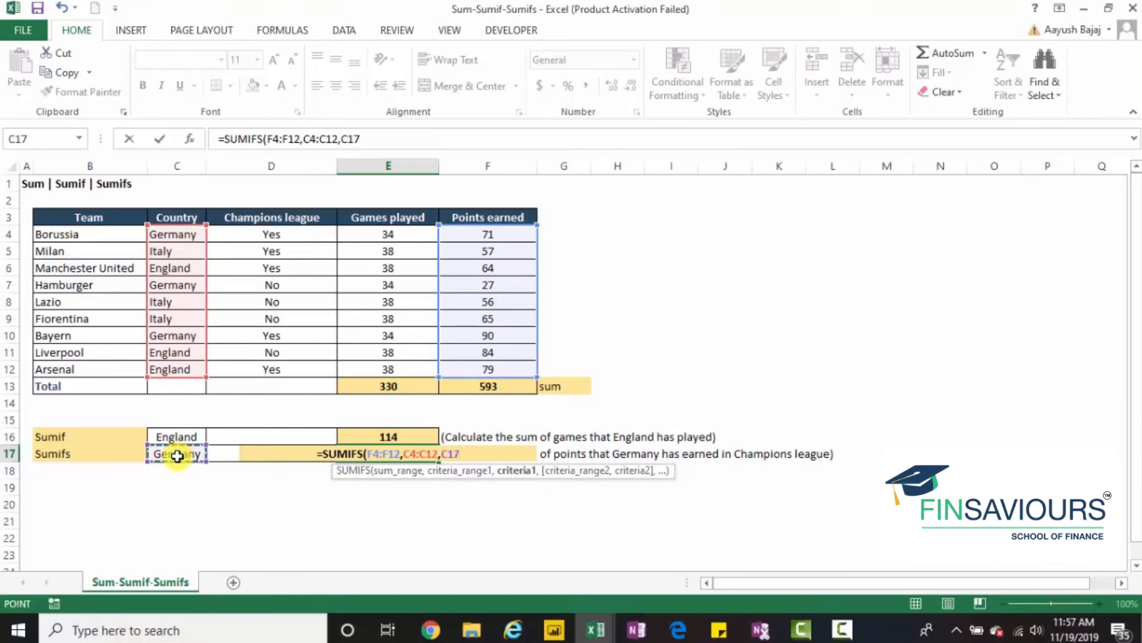
text(,)
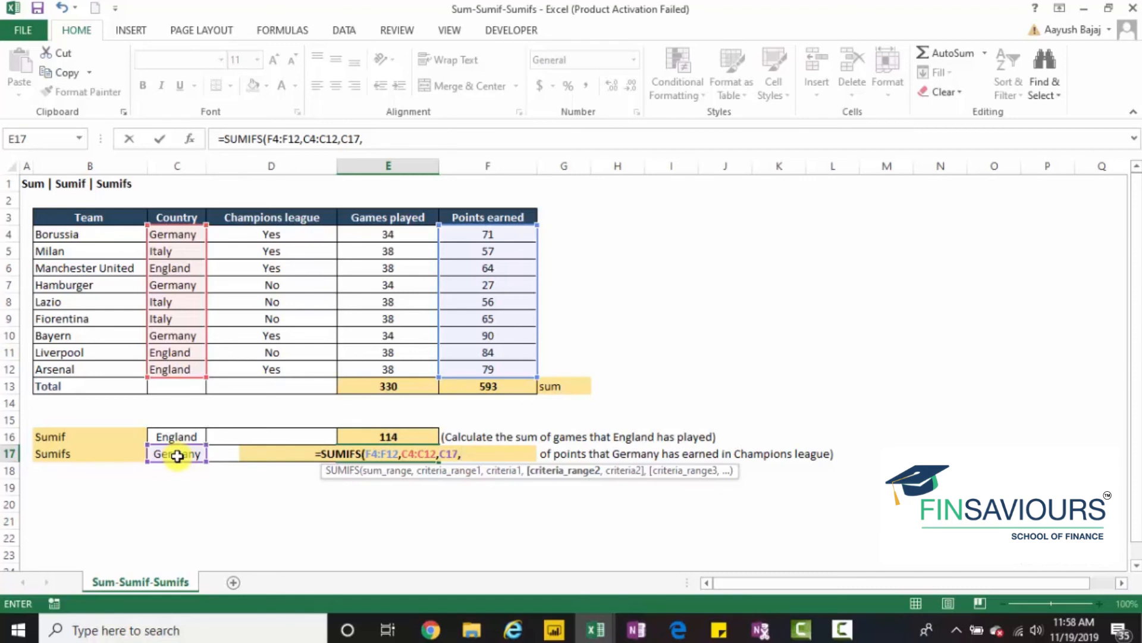
- Complete the SUMIFS formula with Champions league cells D4:D12 as the second criteria range and cell D17 as its criteria
key(Up)
key(Up)
key(Up)
key(Up)
key(Up)
key(Up)
key(Up)
key(Up)
key(Up)
key(Up)
key(Up)
key(Up)
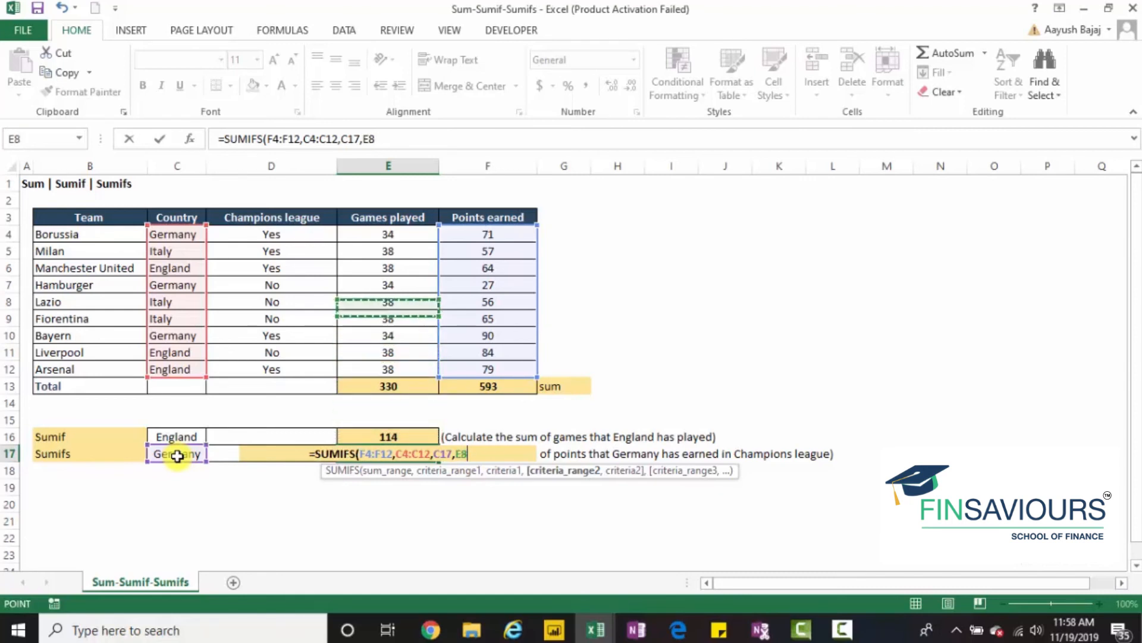
key(Up)
key(Up)
key(Left)
key(Down)
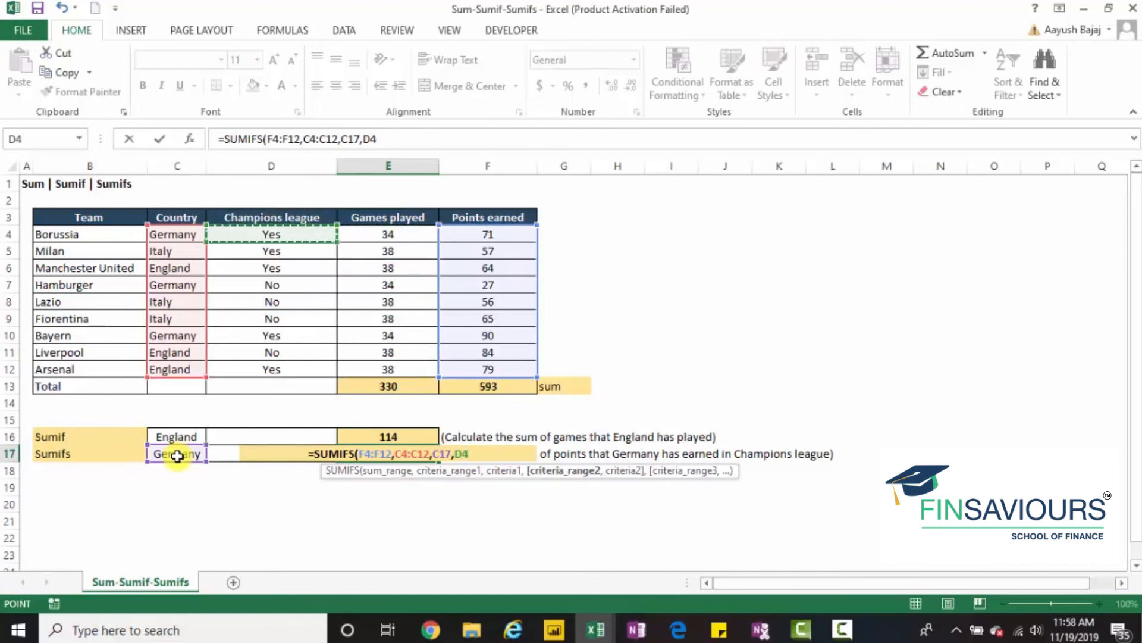
key(ctrl+shift+Down)
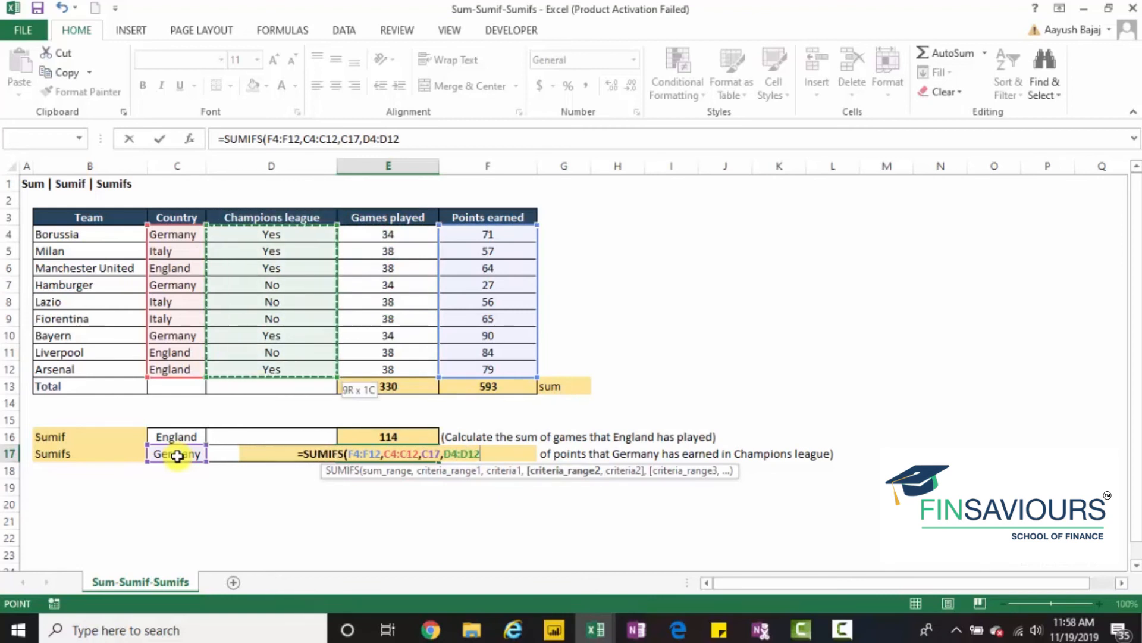
text(,)
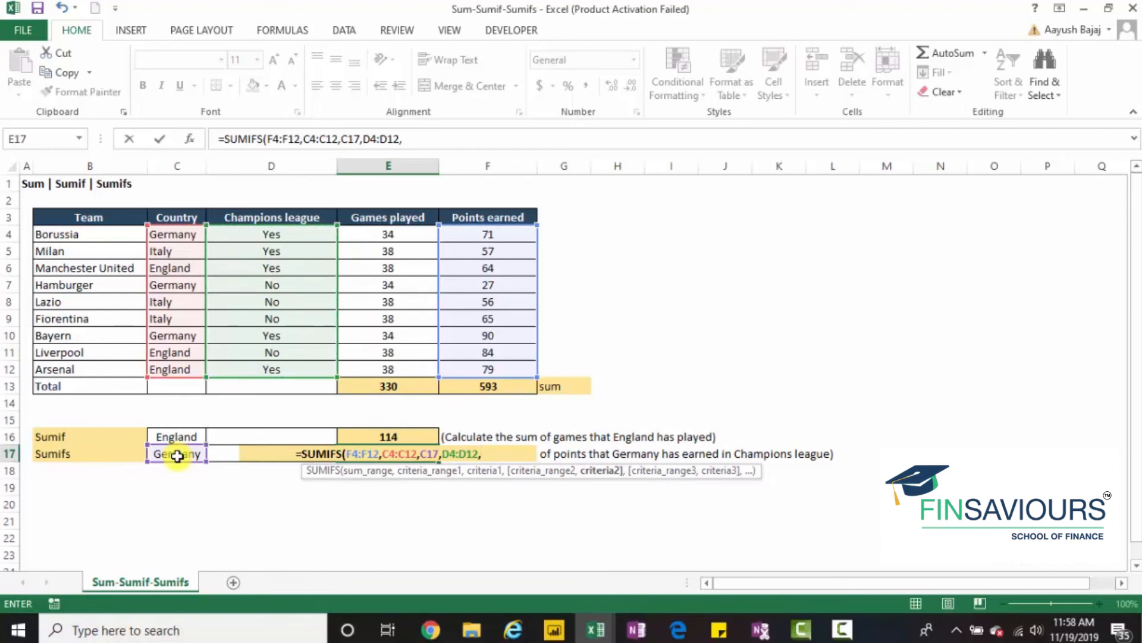
key(Left)
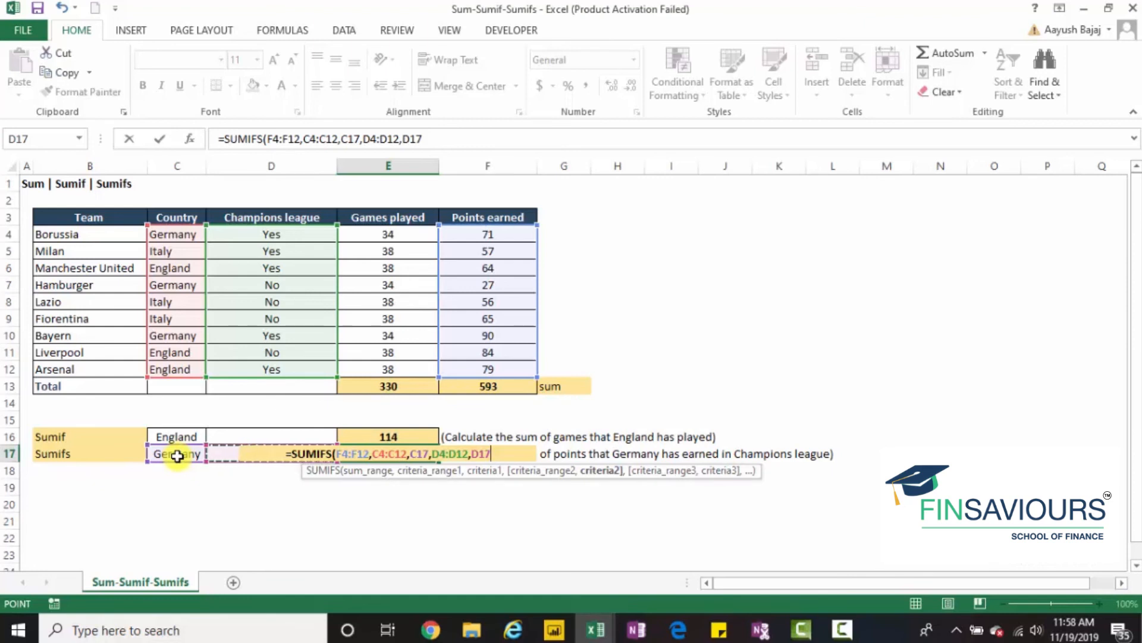
text())
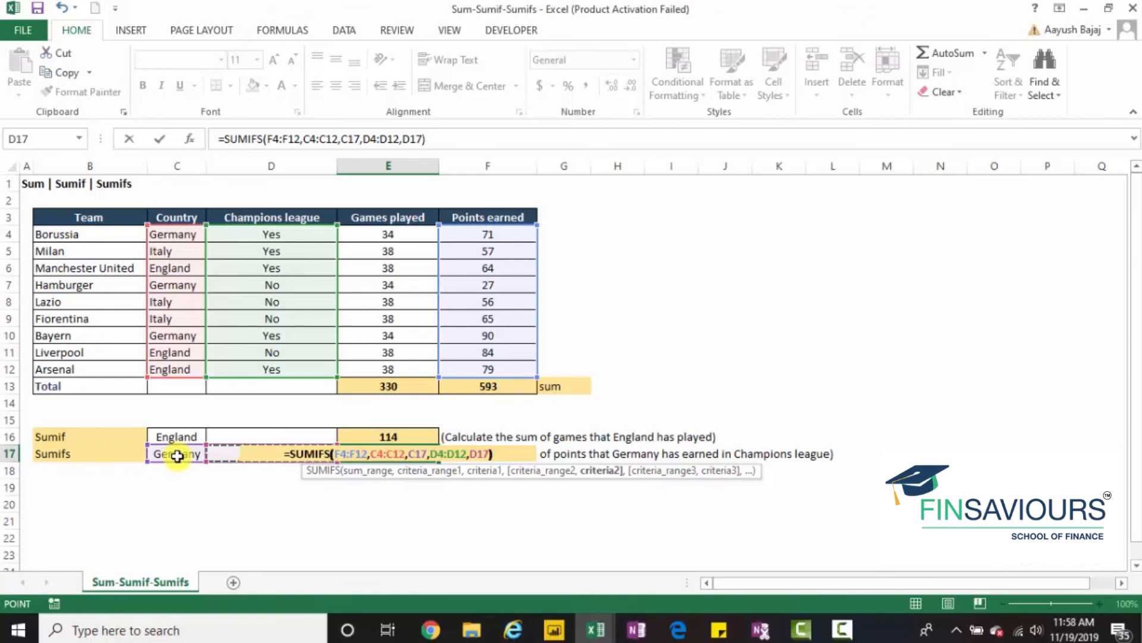
key(Return)
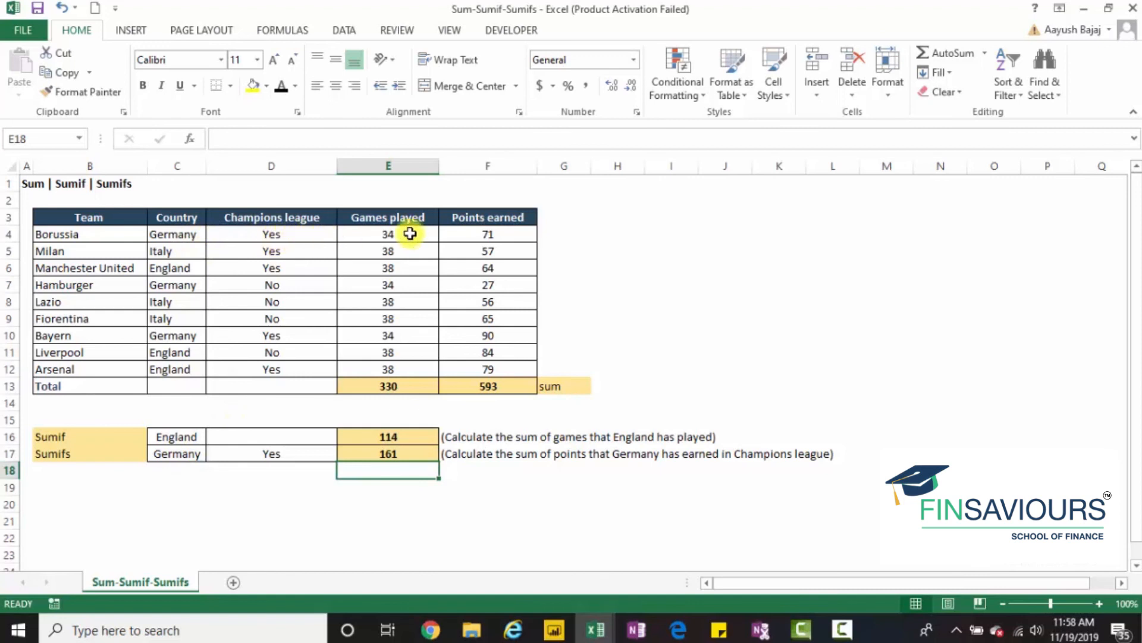
- Check the SUMIFS result in E17 against the sum of Points earned cells F4 and F10 for Germany's Champions league teams
click(465, 235)
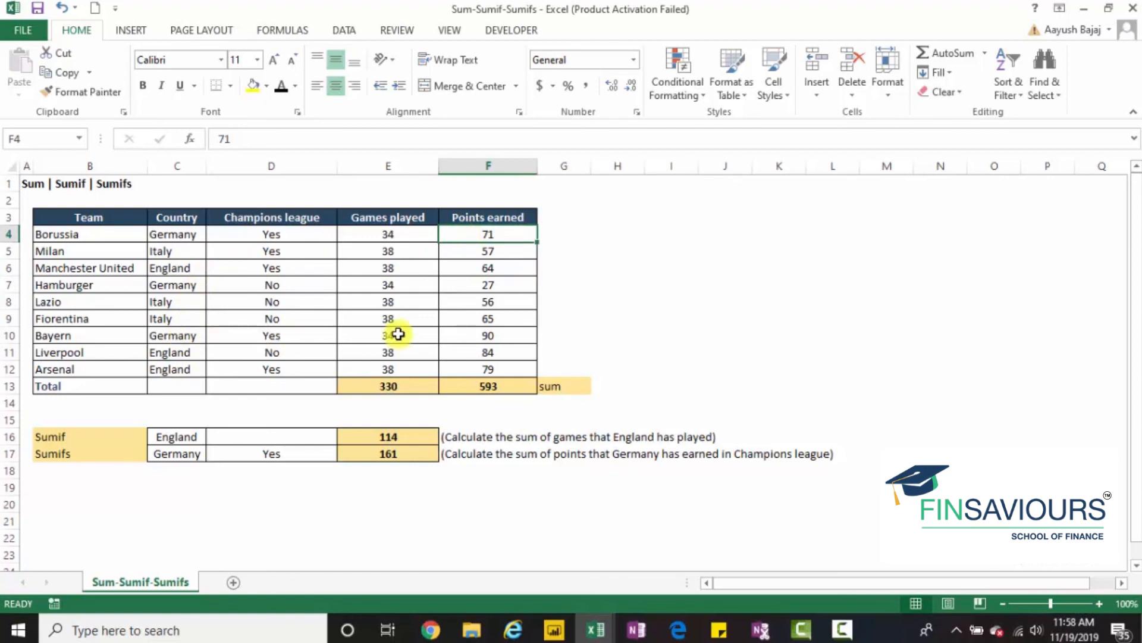
ctrl+click(468, 335)
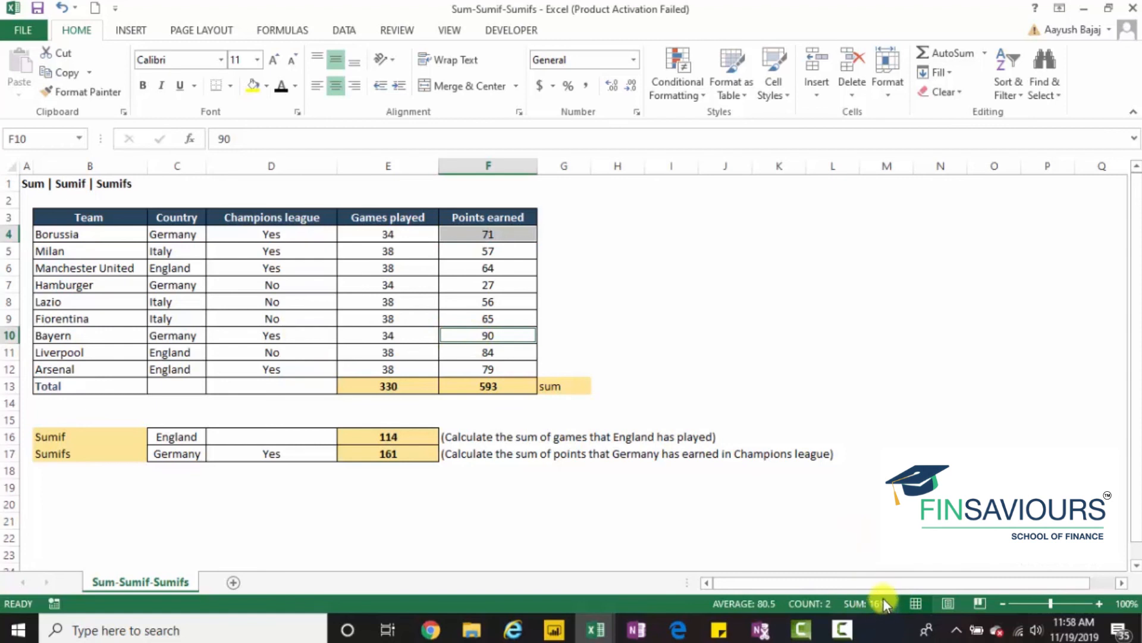
click(404, 455)
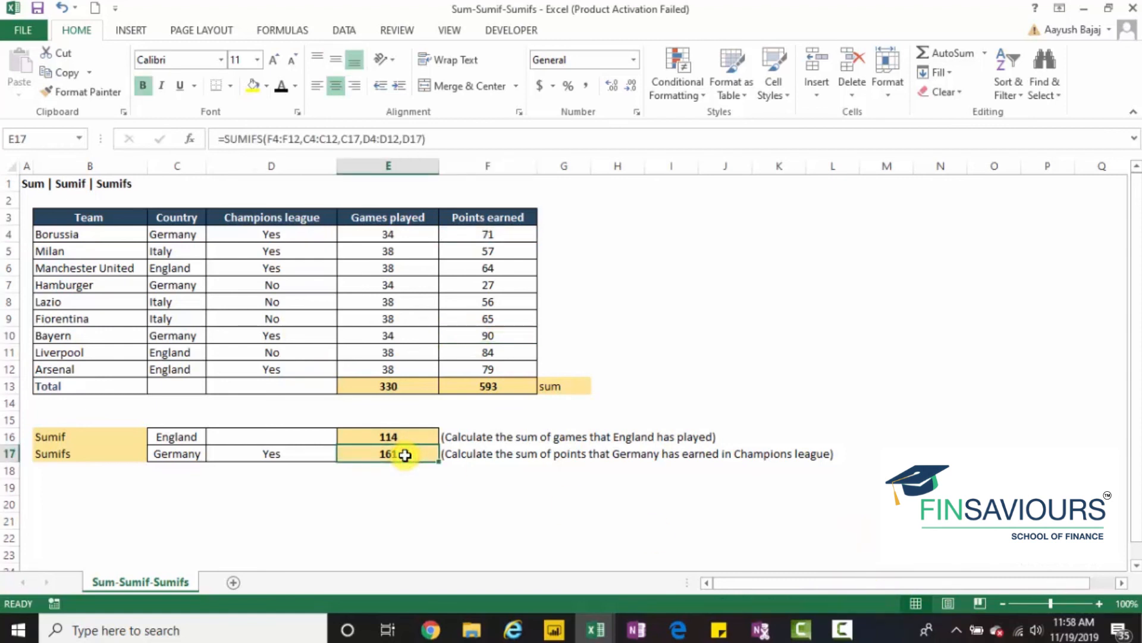
- Clear the formula in cell E17 and start a new SUMIFS formula there
key(Delete)
key(Return)
click(405, 454)
text(=sumif)
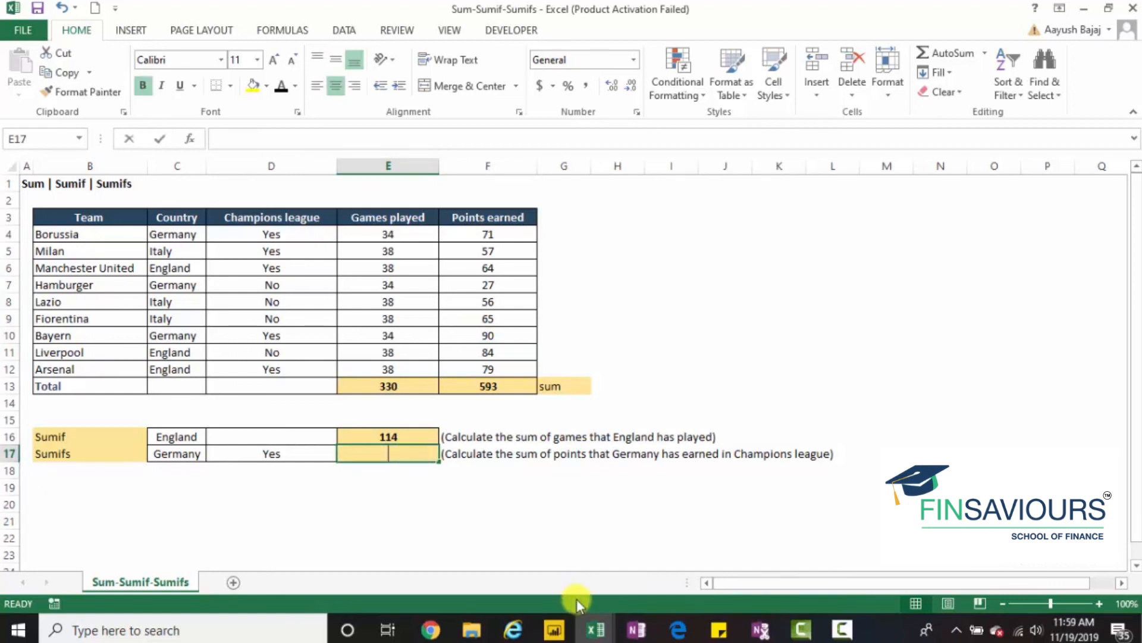
text(s)
key(Tab)
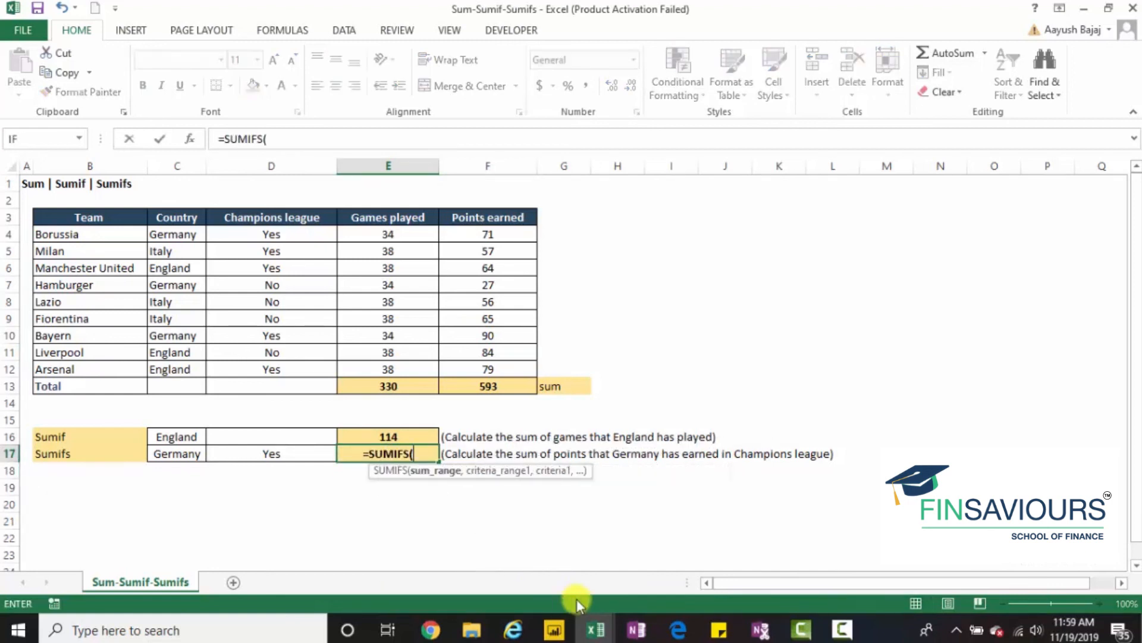
- Set the Points earned cells F4:F12 as the sum range of the SUMIFS formula
key(Up)
key(Up)
key(Up)
key(Up)
key(Up)
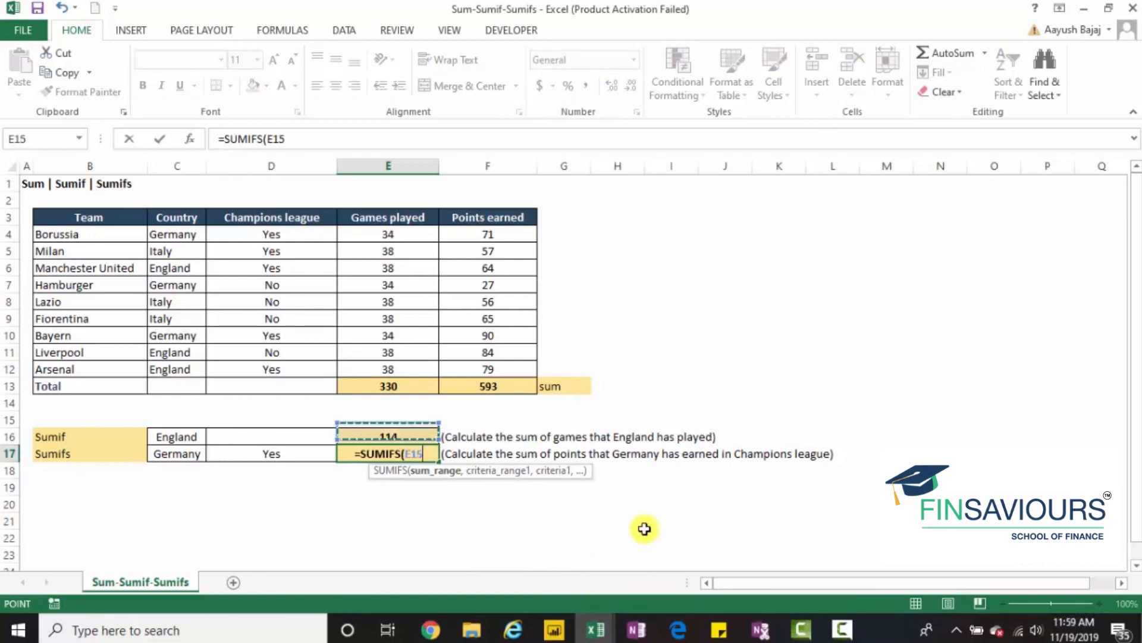
key(Right)
key(ctrl+Up)
key(Down)
key(shift+Down)
key(shift+Down)
key(shift+Down)
key(shift+Down)
key(shift+Down)
key(shift+Down)
key(shift+Down)
key(shift+Down)
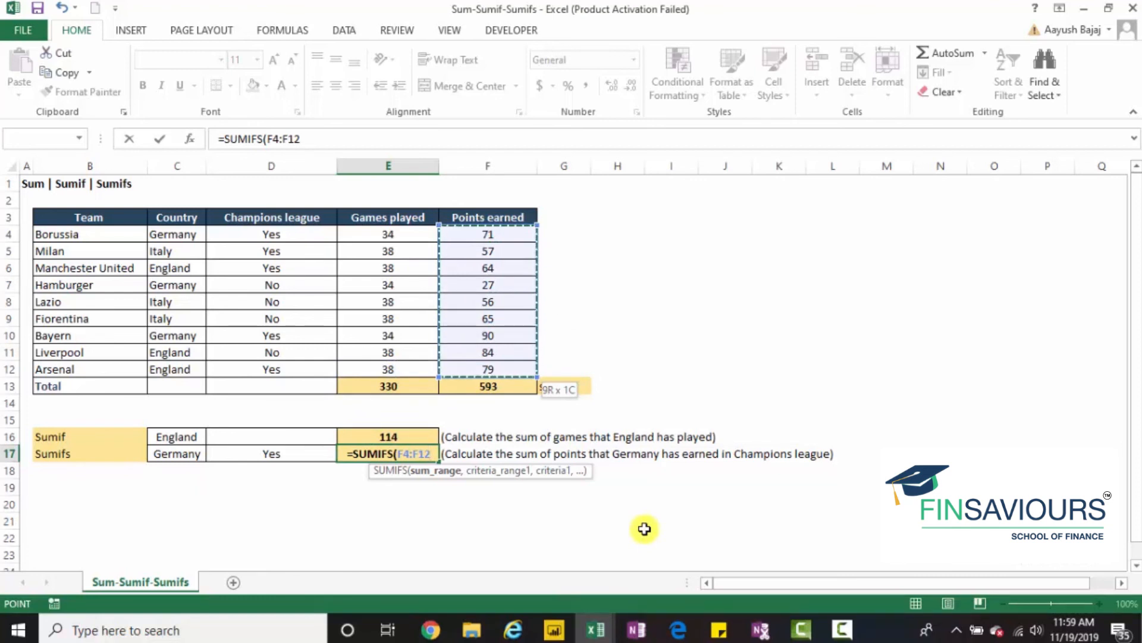
text(,)
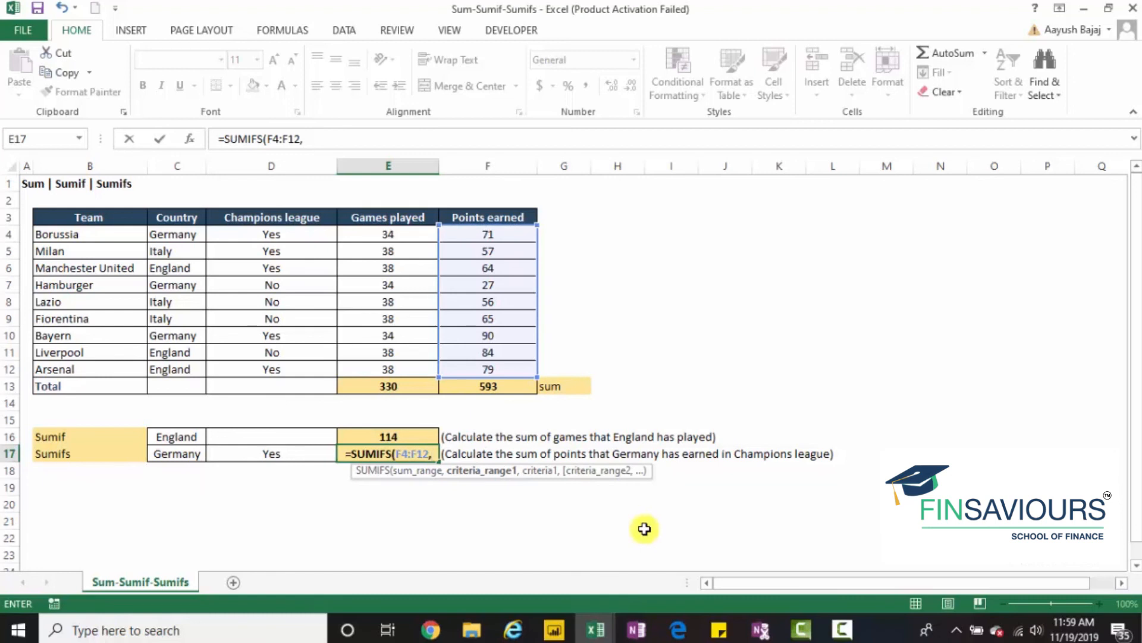
- Add Country cells C4:C12 as the first criteria range, with Germany in cell C17 as its criteria
click(185, 231)
key(ctrl+shift+Down)
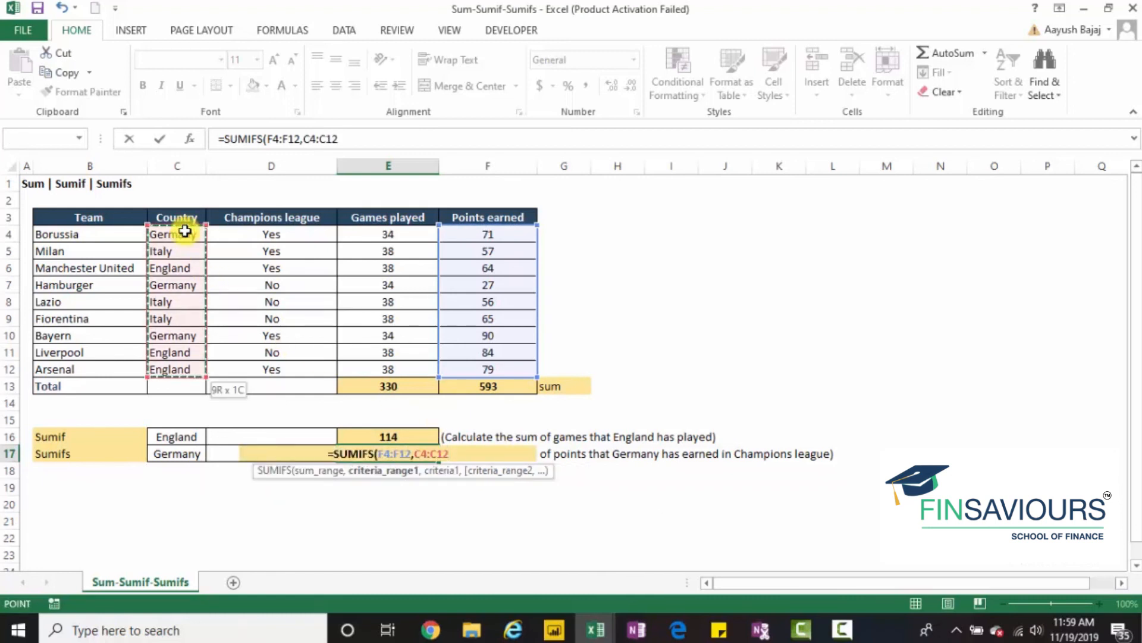
text(,)
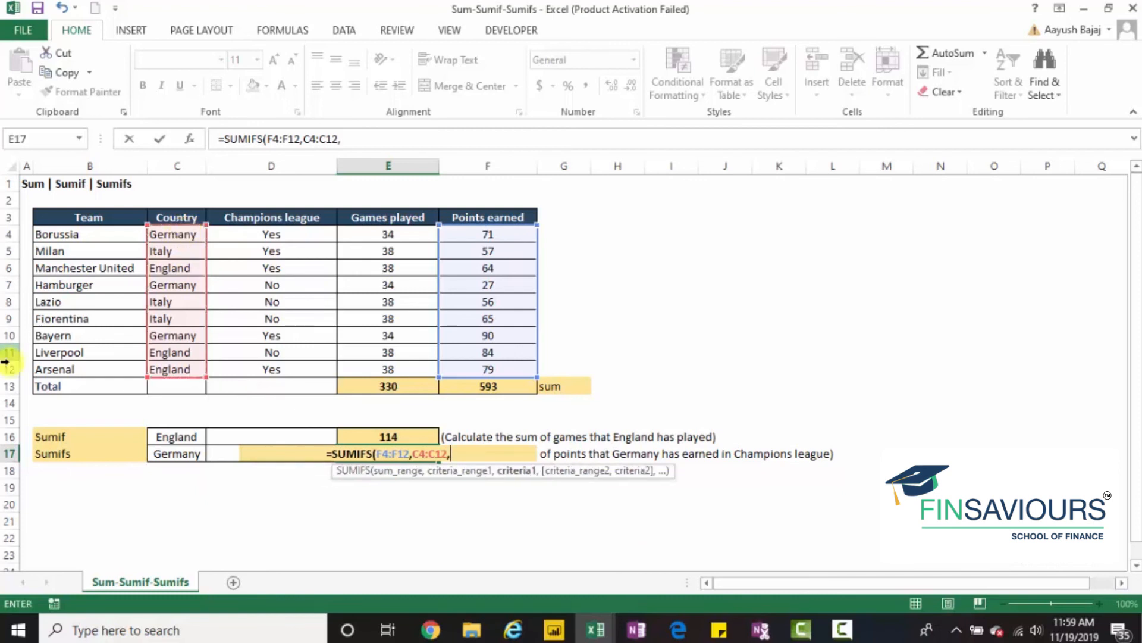
click(169, 454)
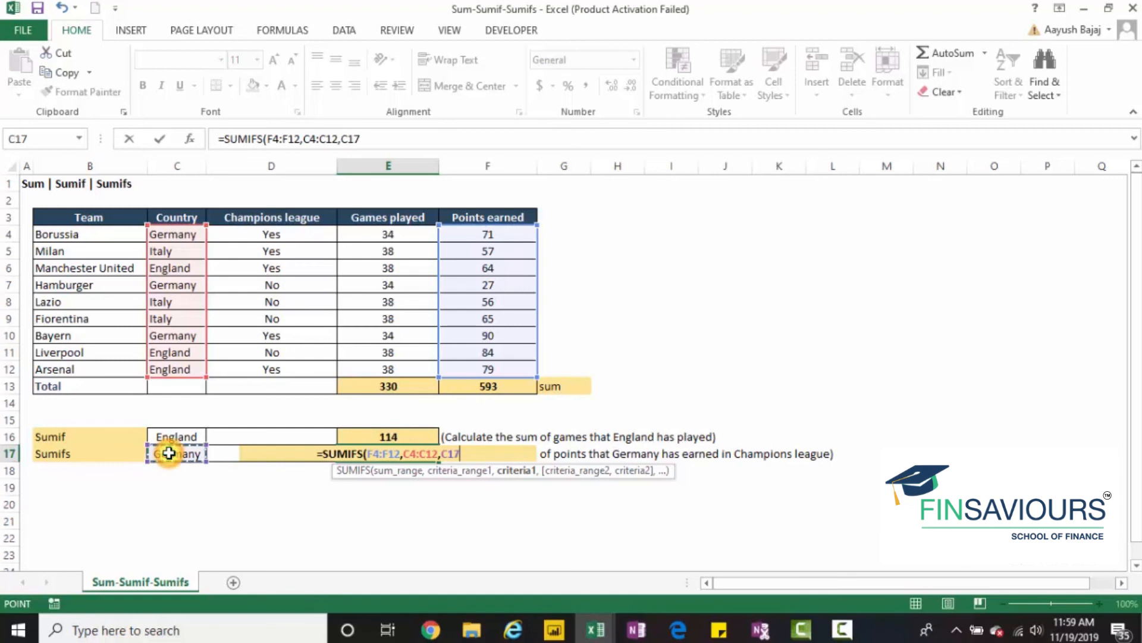
text(,)
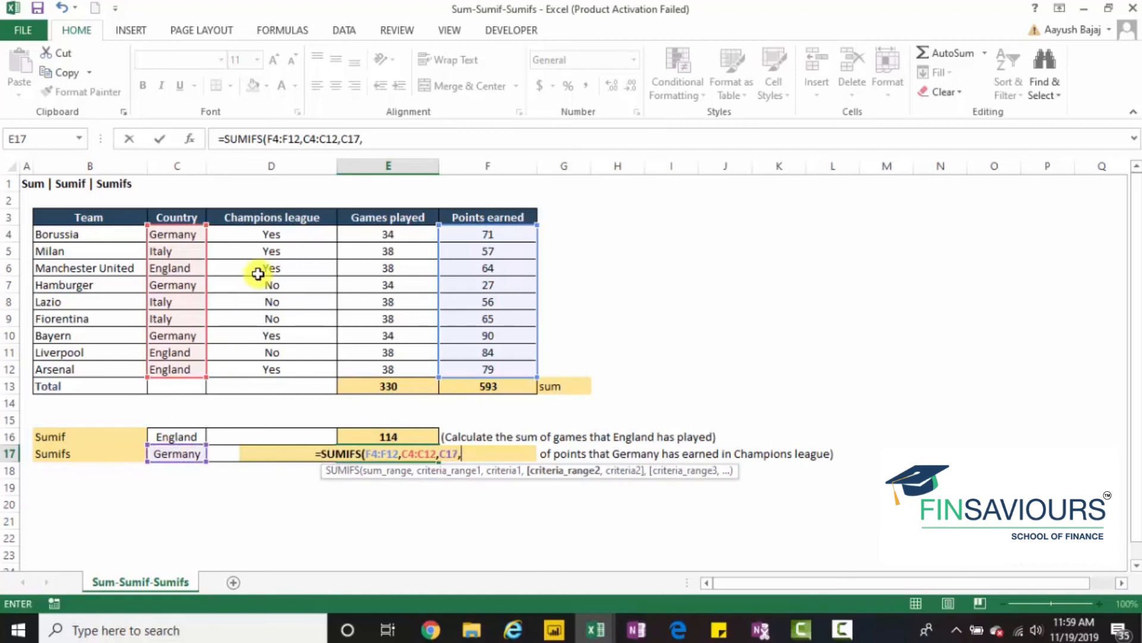
- Add Champions league cells D4:D12 with cell D17 as the second criteria pair and enter the finished SUMIFS formula
click(279, 236)
drag(279, 236, 267, 366)
text(,)
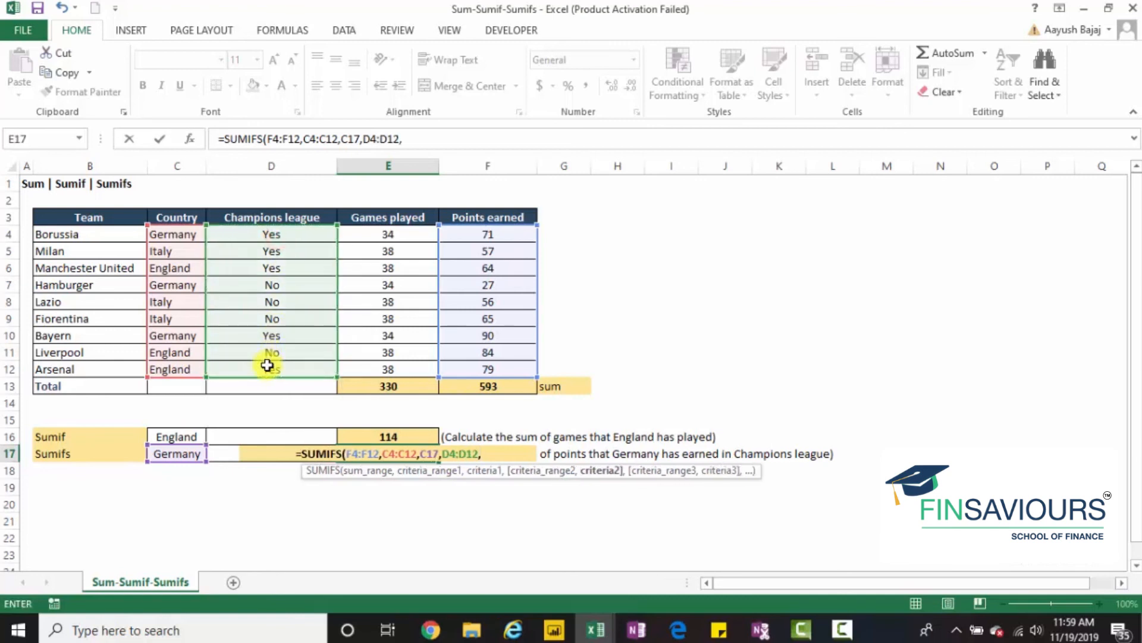
key(Down)
key(Left)
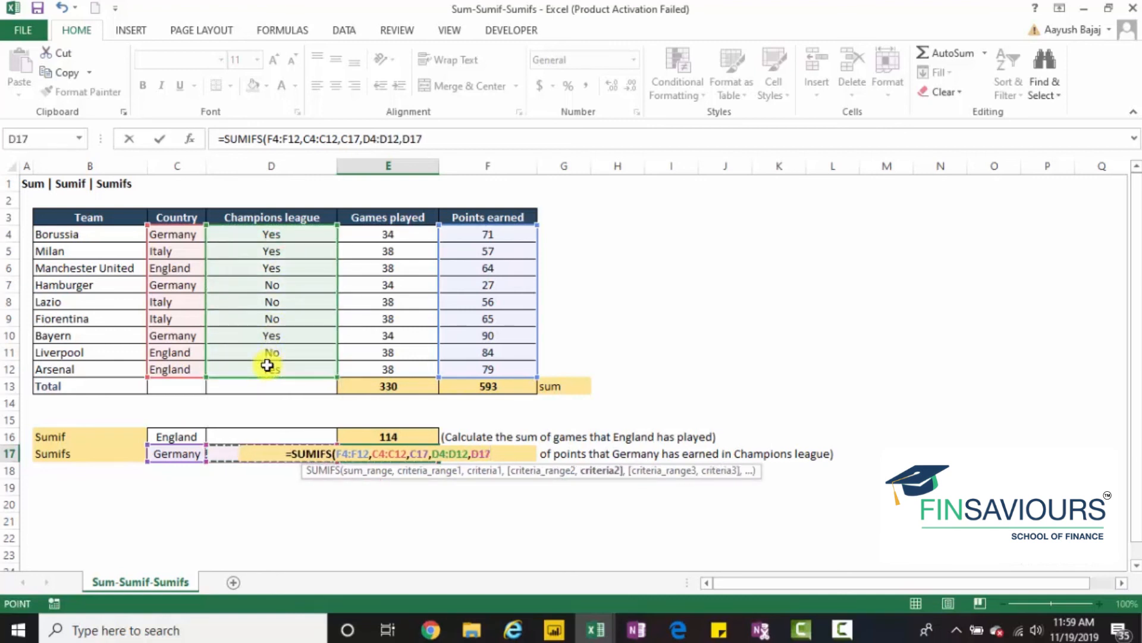
text())
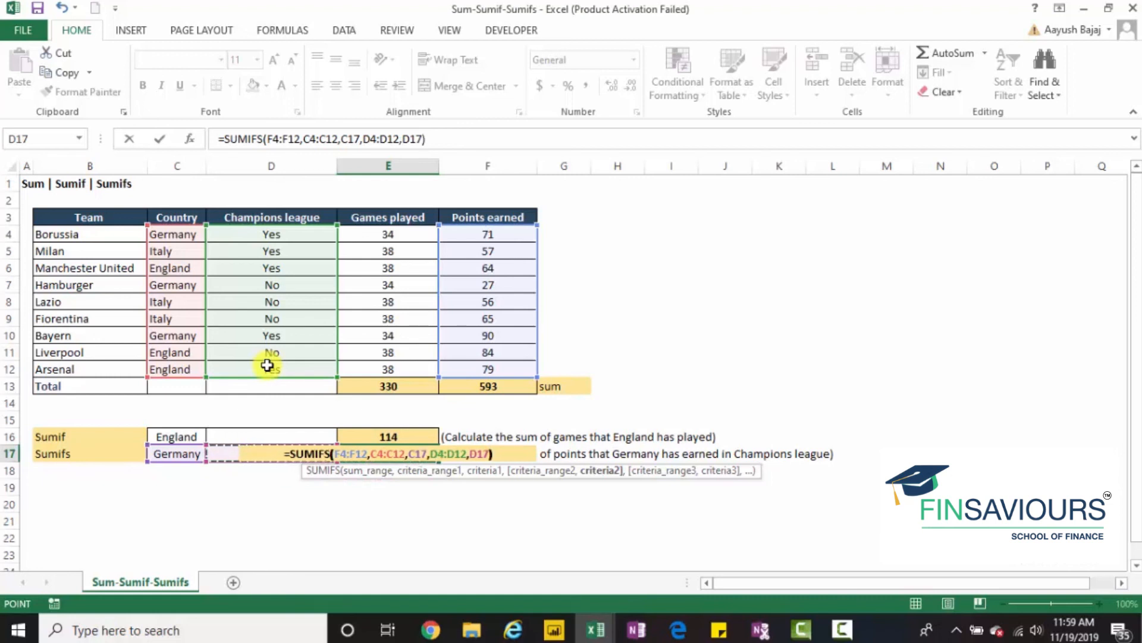
key(ctrl+Return)
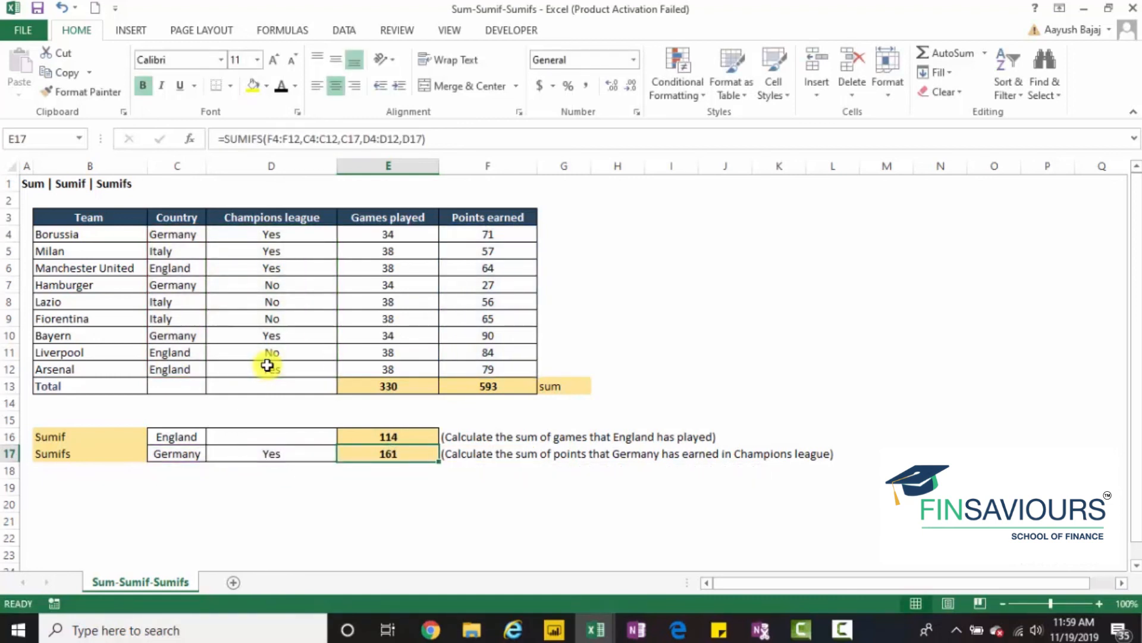
key(Down)
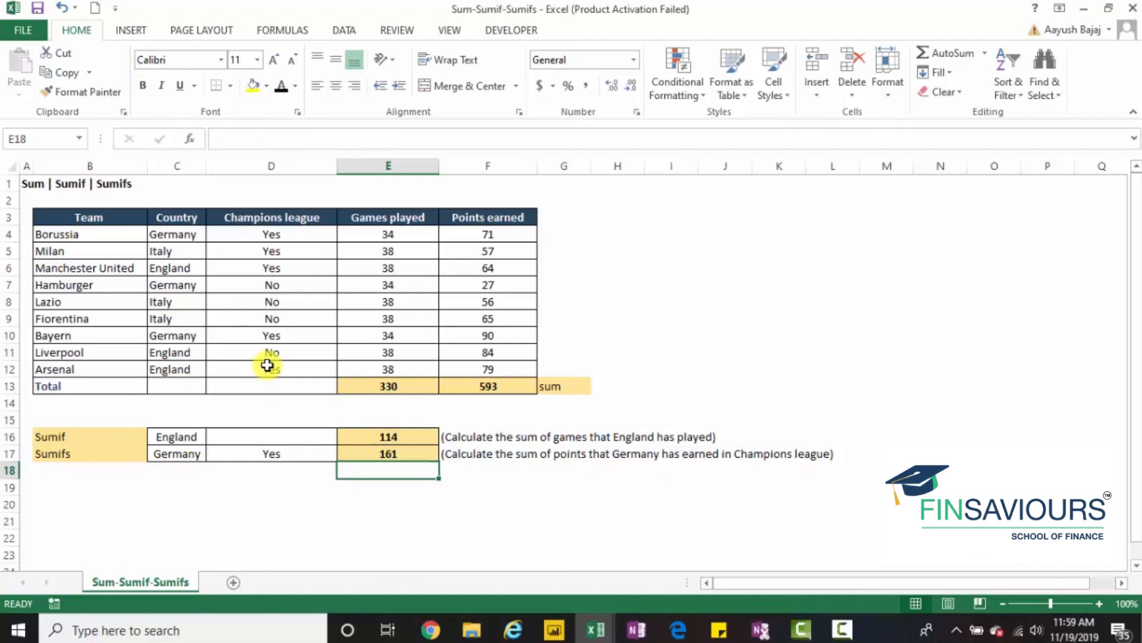